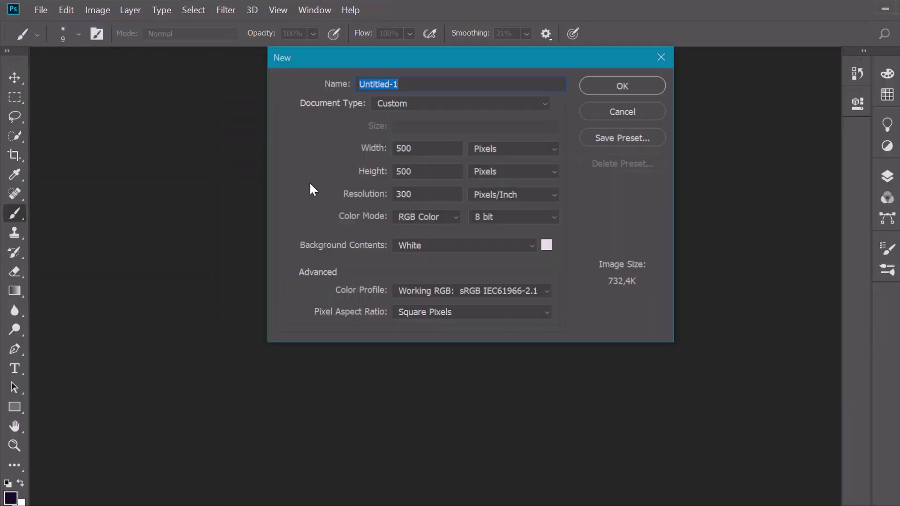
Create a 500 × 500 pixel RGB document at 300 pixels/inch with white background contents and add an empty layer above it
{"action": "key", "text": "Tab"}
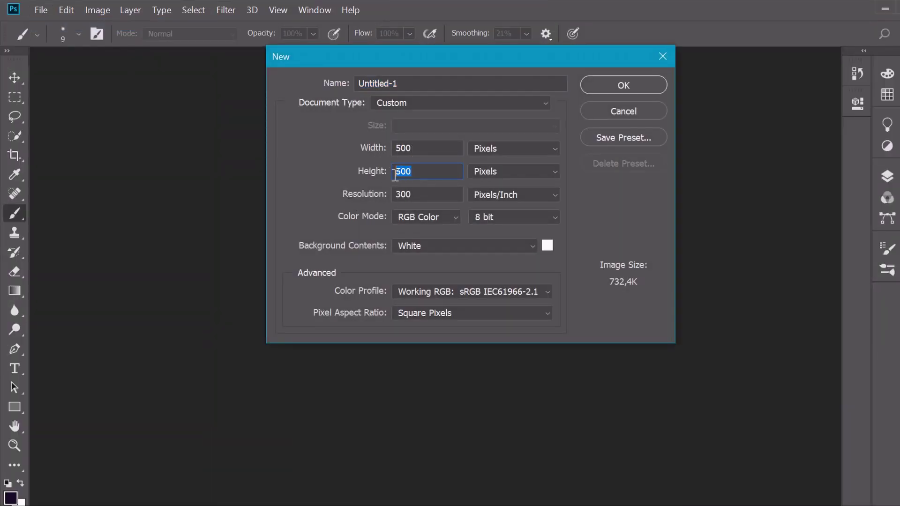
{"action": "left_click", "coordinate": [607, 86]}
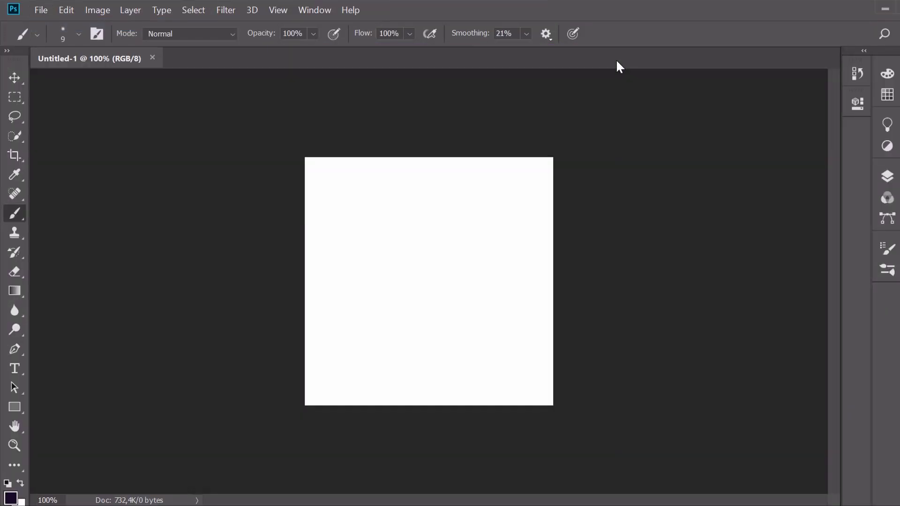
{"action": "left_click", "coordinate": [887, 175]}
{"action": "left_click", "coordinate": [845, 264]}
{"action": "left_click", "coordinate": [825, 473]}
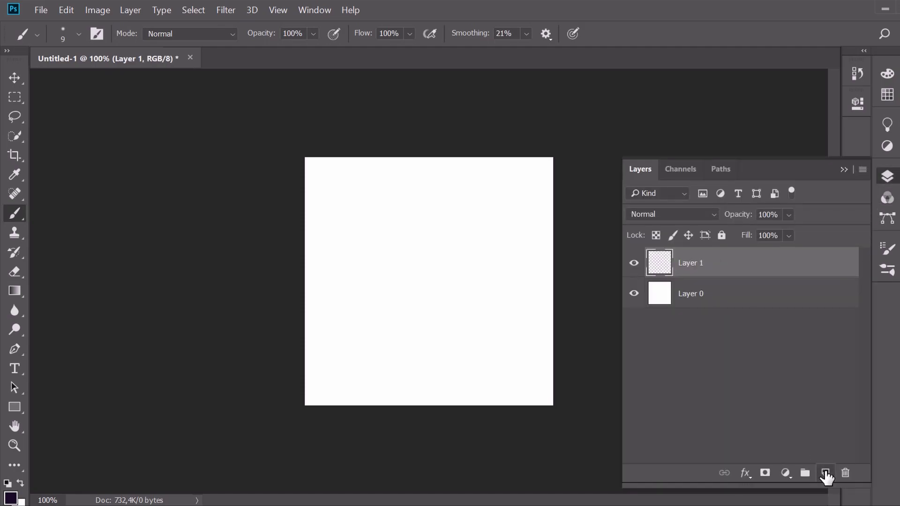
Set the foreground colour to purple and sketch a round head with curved vertical and horizontal guidelines on the new layer
{"action": "left_click", "coordinate": [11, 499]}
{"action": "left_click", "coordinate": [402, 187]}
{"action": "left_click", "coordinate": [619, 85]}
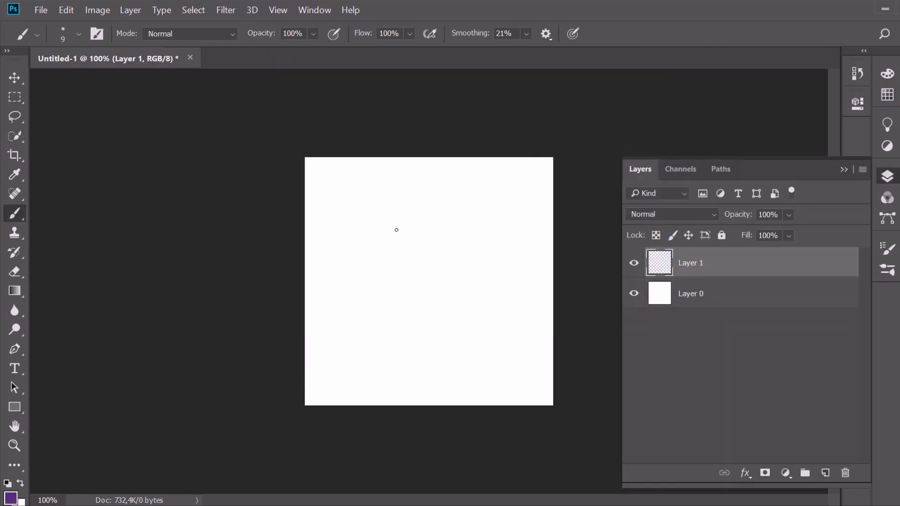
{"action": "mouse_move", "coordinate": [412, 211]}
{"action": "left_mouse_down"}
{"action": "mouse_move", "coordinate": [440, 331]}
{"action": "mouse_move", "coordinate": [412, 210]}
{"action": "mouse_move", "coordinate": [420, 179]}
{"action": "mouse_move", "coordinate": [511, 214]}
{"action": "left_mouse_up"}
{"action": "key", "text": "ctrl+z"}
{"action": "left_click_drag", "start_coordinate": [514, 211], "coordinate": [444, 328]}
{"action": "mouse_move", "coordinate": [349, 229]}
{"action": "left_mouse_down"}
{"action": "mouse_move", "coordinate": [440, 336]}
{"action": "mouse_move", "coordinate": [503, 310]}
{"action": "left_mouse_up"}
{"action": "left_click_drag", "start_coordinate": [518, 211], "coordinate": [474, 341]}
{"action": "left_click_drag", "start_coordinate": [419, 179], "coordinate": [451, 340]}
{"action": "left_click_drag", "start_coordinate": [428, 169], "coordinate": [458, 329]}
{"action": "left_click_drag", "start_coordinate": [351, 274], "coordinate": [502, 267]}
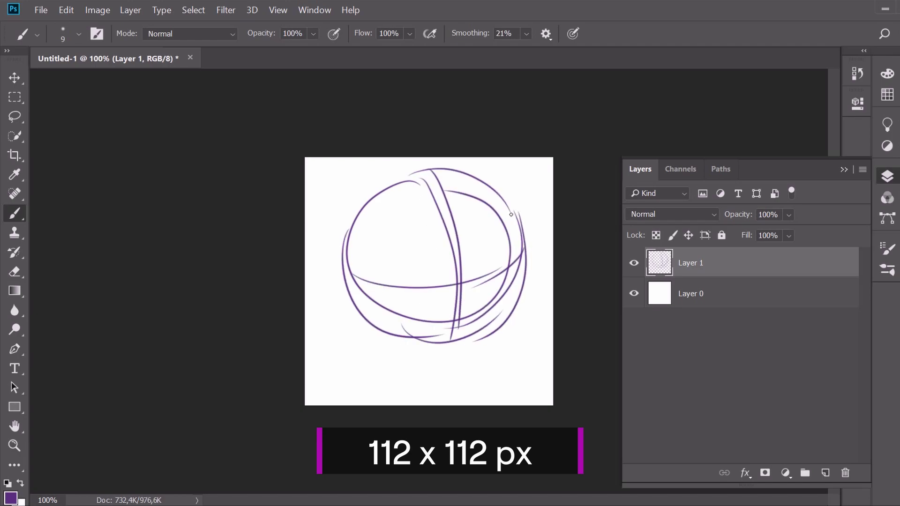
Sketch two oval eyes on the head's horizontal guideline and rough in the neck and sloping shoulders below
{"action": "left_click_drag", "start_coordinate": [415, 244], "coordinate": [407, 255]}
{"action": "left_click_drag", "start_coordinate": [497, 237], "coordinate": [492, 244]}
{"action": "left_click_drag", "start_coordinate": [421, 241], "coordinate": [412, 246]}
{"action": "left_click_drag", "start_coordinate": [428, 342], "coordinate": [422, 358]}
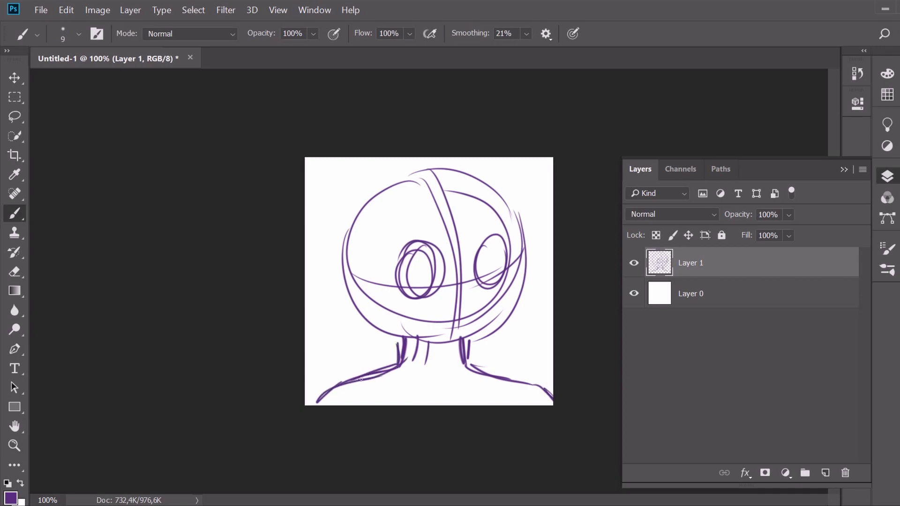
{"action": "left_click_drag", "start_coordinate": [361, 379], "coordinate": [321, 404]}
Reinforce the jawline, cheek and shoulders with more purple strokes and sketch a curved collar around the neck
{"action": "left_click_drag", "start_coordinate": [371, 324], "coordinate": [477, 324]}
{"action": "left_click_drag", "start_coordinate": [395, 363], "coordinate": [337, 360]}
{"action": "left_click_drag", "start_coordinate": [360, 363], "coordinate": [306, 398]}
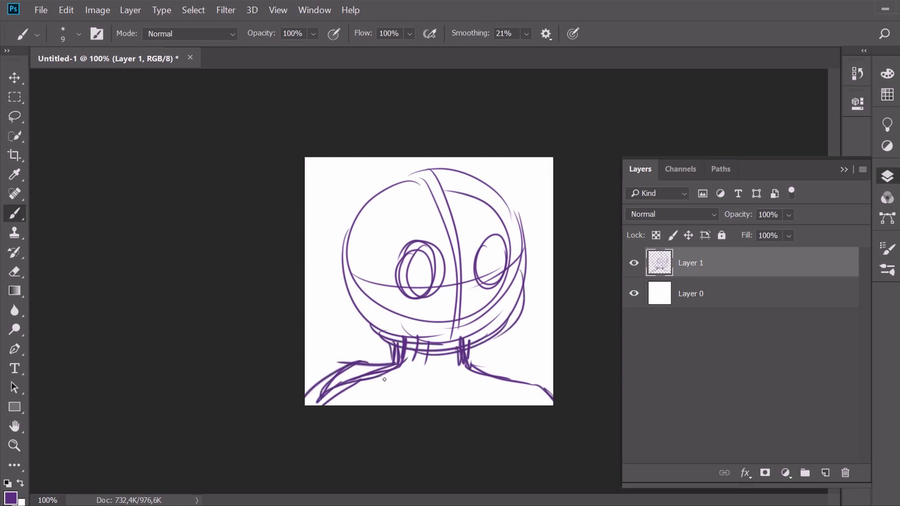
{"action": "left_click_drag", "start_coordinate": [521, 249], "coordinate": [488, 336]}
{"action": "left_click_drag", "start_coordinate": [538, 282], "coordinate": [443, 336]}
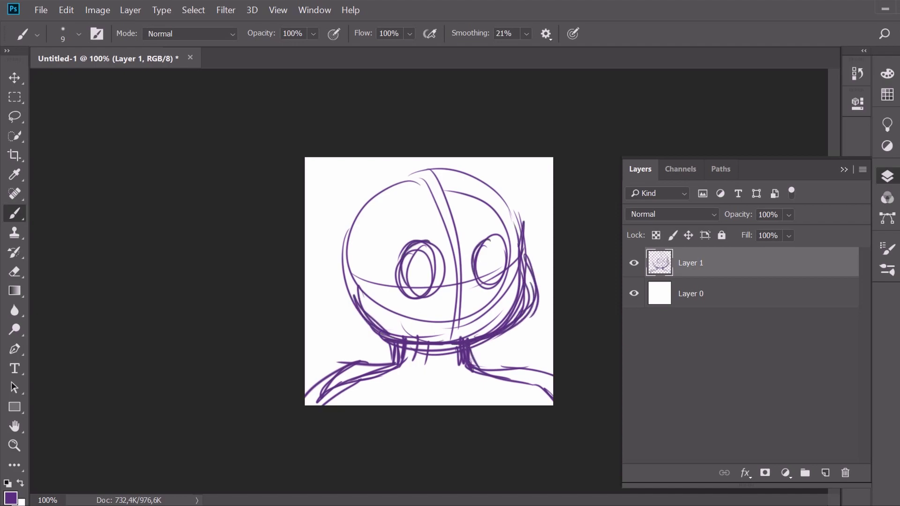
{"action": "left_click_drag", "start_coordinate": [377, 373], "coordinate": [466, 376]}
{"action": "left_click_drag", "start_coordinate": [465, 364], "coordinate": [431, 372]}
Enlarge the whole sketch proportionally with Free Transform so the head reaches the canvas's upper edge
{"action": "key", "text": "ctrl+t"}
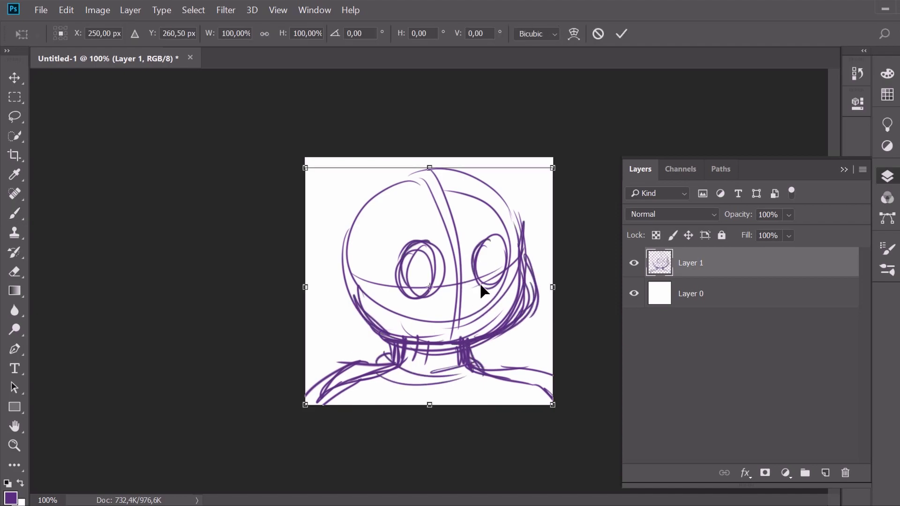
{"action": "left_click_drag", "start_coordinate": [411, 267], "coordinate": [419, 276]}
{"action": "left_click_drag", "start_coordinate": [313, 176], "coordinate": [289, 154]}
{"action": "left_click_drag", "start_coordinate": [488, 221], "coordinate": [491, 225]}
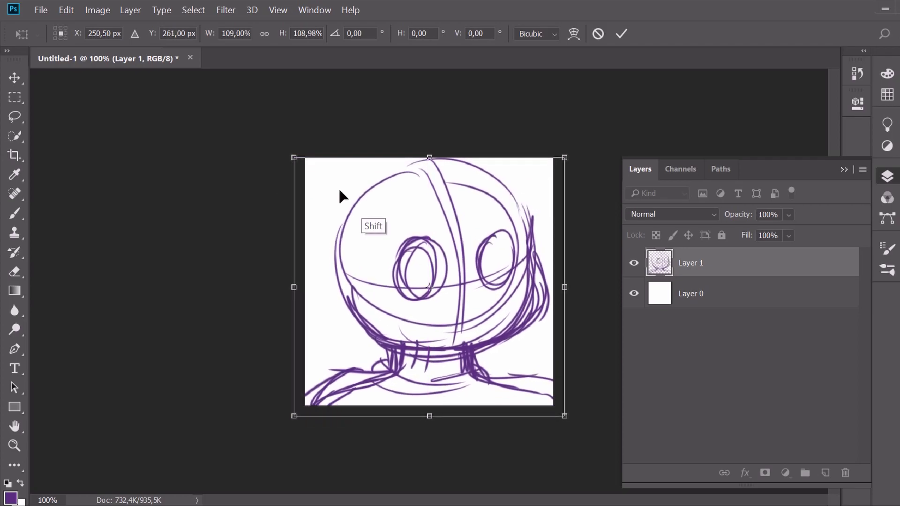
{"action": "left_click_drag", "start_coordinate": [292, 156], "coordinate": [288, 152]}
{"action": "left_click", "coordinate": [621, 34]}
Brush in the nose, mouth and ear, and strengthen the neck and shoulder lines of the purple sketch
{"action": "key", "text": "b"}
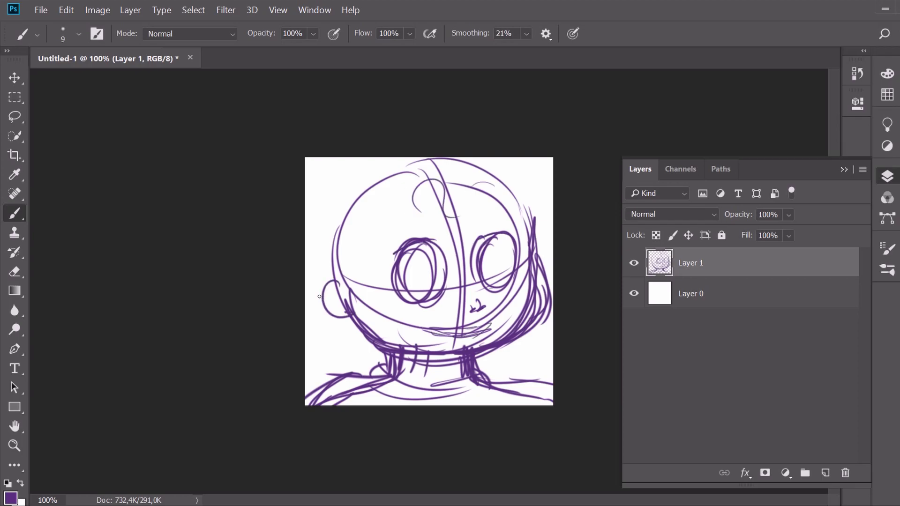
{"action": "left_click_drag", "start_coordinate": [319, 296], "coordinate": [340, 273]}
{"action": "left_click_drag", "start_coordinate": [385, 354], "coordinate": [386, 367]}
{"action": "mouse_move", "coordinate": [388, 367]}
{"action": "left_mouse_down"}
{"action": "mouse_move", "coordinate": [291, 386]}
{"action": "mouse_move", "coordinate": [305, 377]}
{"action": "left_mouse_up"}
{"action": "left_click_drag", "start_coordinate": [477, 375], "coordinate": [546, 399]}
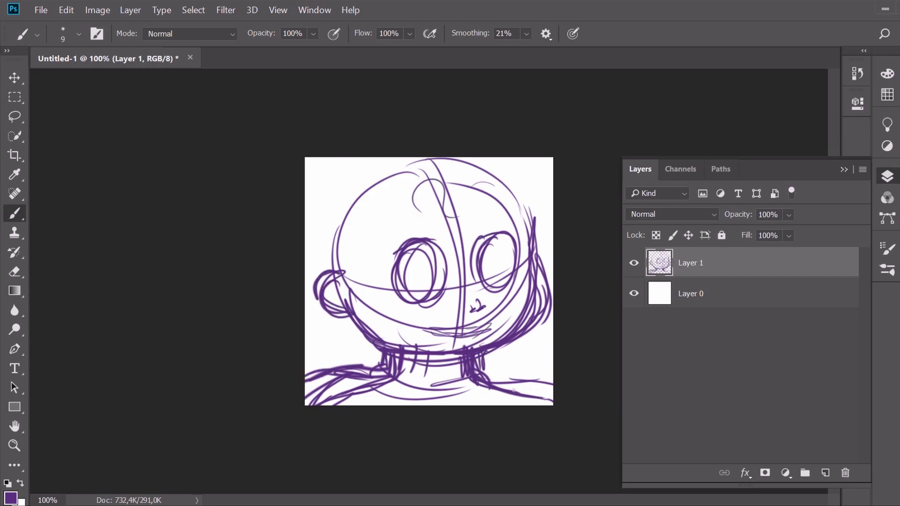
Set the foreground colour to dark navy and the brush size to 12, and ink thick outlines around both eyes
{"action": "left_click", "coordinate": [11, 497]}
{"action": "left_click_drag", "start_coordinate": [361, 243], "coordinate": [415, 231]}
{"action": "left_click", "coordinate": [486, 152]}
{"action": "left_click", "coordinate": [619, 84]}
{"action": "left_click", "coordinate": [79, 33]}
{"action": "left_click", "coordinate": [79, 34]}
{"action": "left_click_drag", "start_coordinate": [443, 241], "coordinate": [390, 261]}
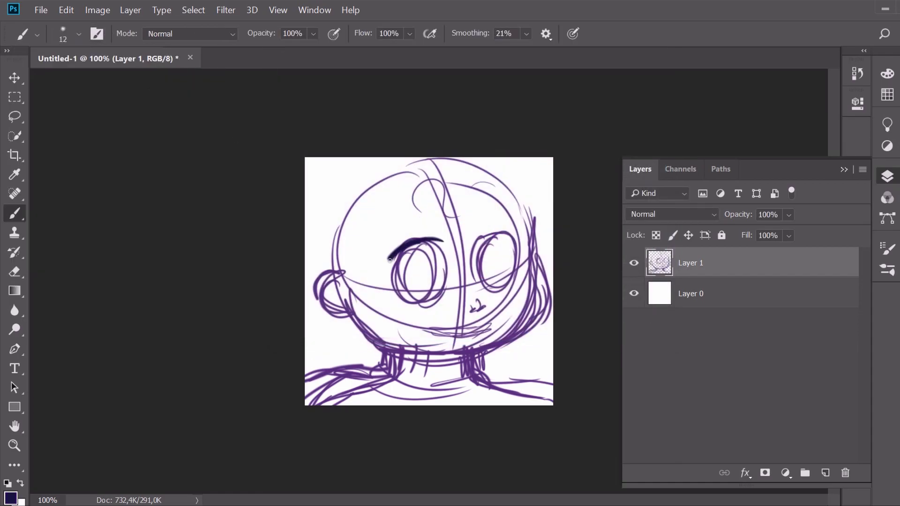
{"action": "key", "text": "ctrl+alt+z"}
{"action": "key", "text": "ctrl+alt+z"}
{"action": "key", "text": "ctrl+alt+z"}
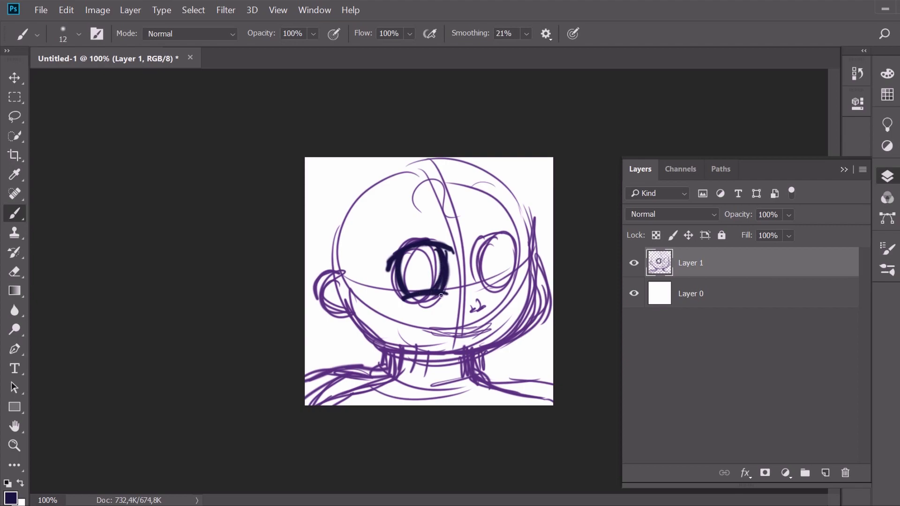
{"action": "key", "text": "ctrl+alt+z"}
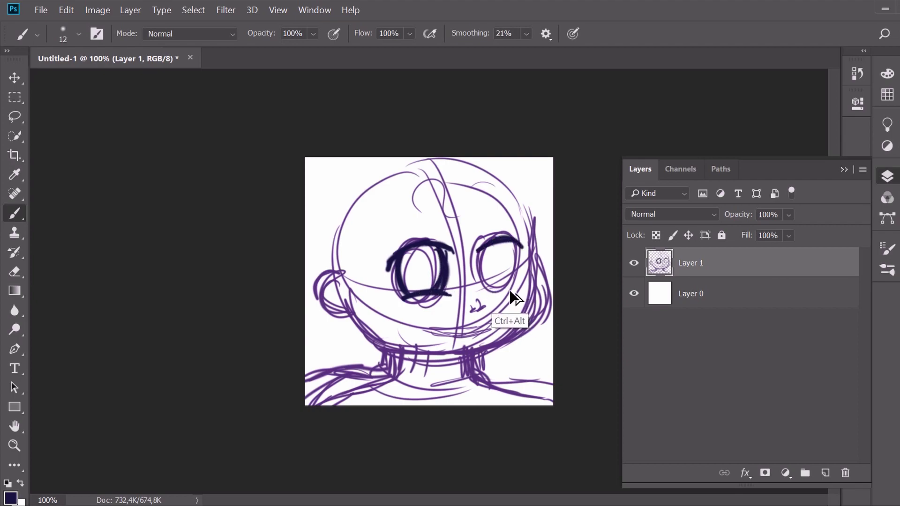
{"action": "left_click_drag", "start_coordinate": [485, 291], "coordinate": [510, 283]}
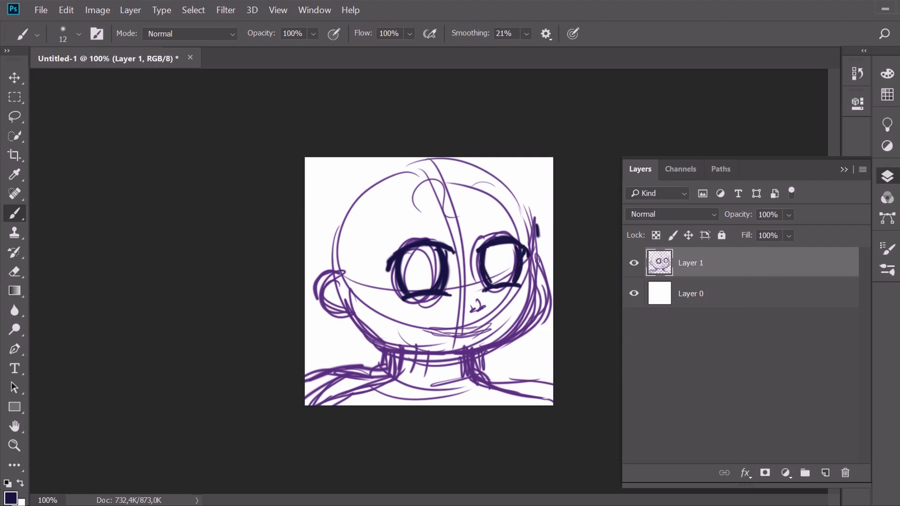
Ink the cheek and jaw contour, ear, nose, smiling mouth, neck and shoulders in dark navy over the purple sketch
{"action": "left_click_drag", "start_coordinate": [542, 305], "coordinate": [476, 357]}
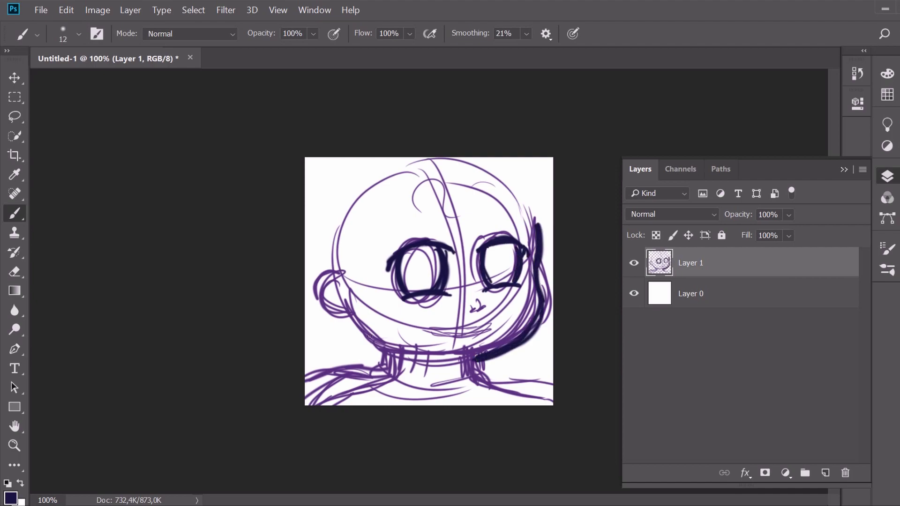
{"action": "left_click_drag", "start_coordinate": [369, 336], "coordinate": [475, 358]}
{"action": "left_click_drag", "start_coordinate": [340, 280], "coordinate": [347, 321]}
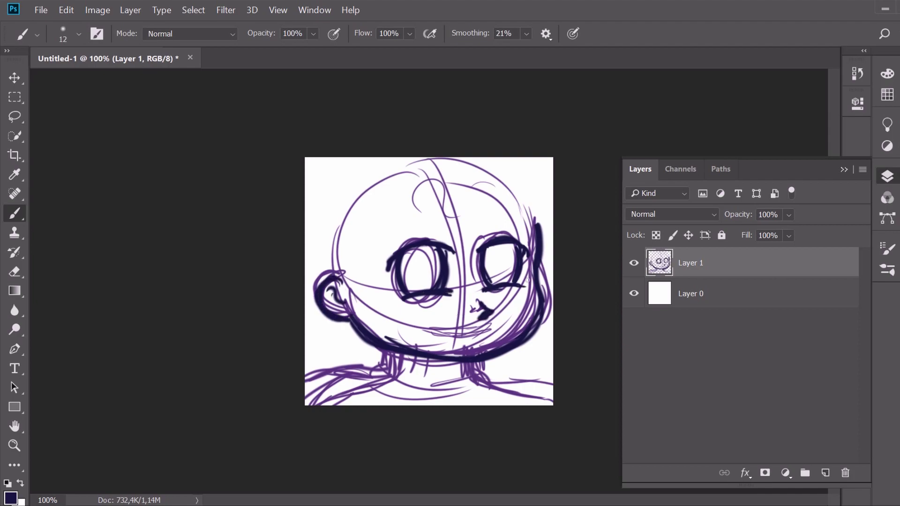
{"action": "left_click_drag", "start_coordinate": [427, 331], "coordinate": [494, 328]}
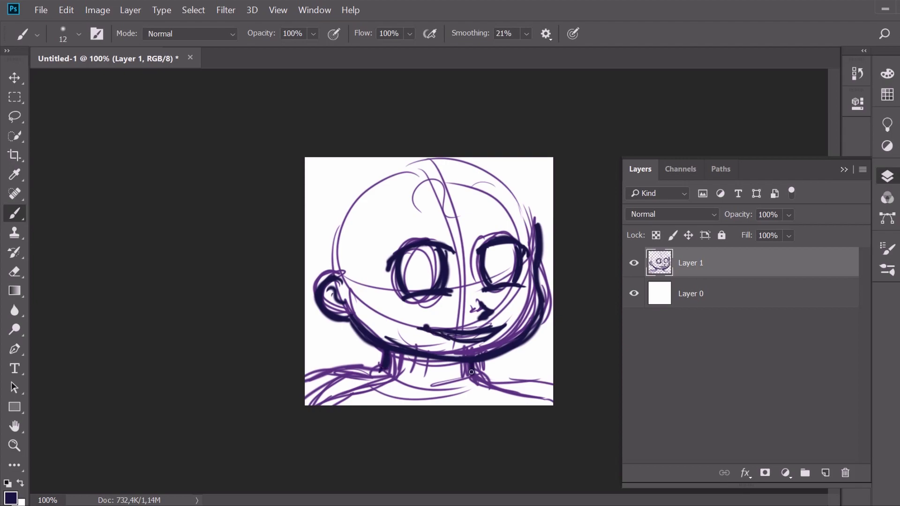
{"action": "mouse_move", "coordinate": [389, 372]}
{"action": "left_mouse_down"}
{"action": "mouse_move", "coordinate": [405, 382]}
{"action": "mouse_move", "coordinate": [464, 378]}
{"action": "mouse_move", "coordinate": [487, 387]}
{"action": "mouse_move", "coordinate": [431, 399]}
{"action": "mouse_move", "coordinate": [305, 382]}
{"action": "mouse_move", "coordinate": [543, 391]}
{"action": "left_mouse_up"}
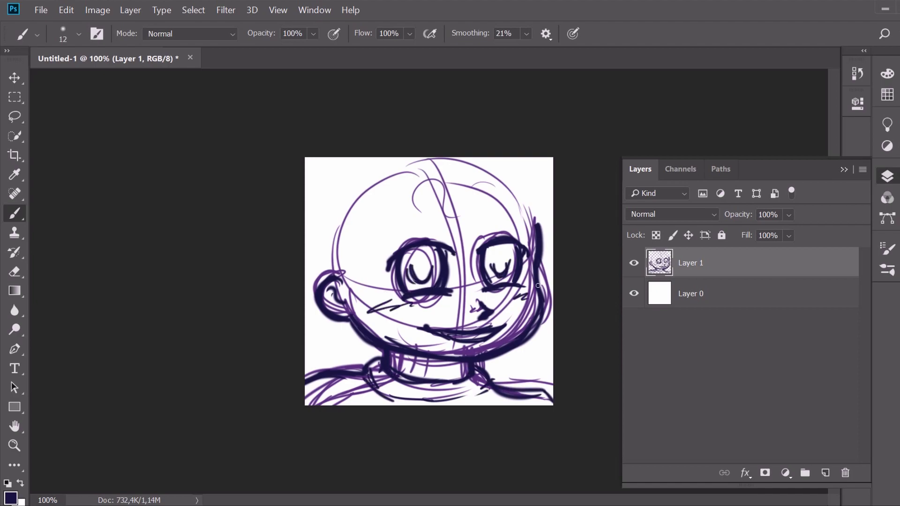
Isolate the eye nearest the ear with the Lasso, transform it slightly away from the nose, and return to the Brush
{"action": "key", "text": "l"}
{"action": "mouse_move", "coordinate": [392, 238]}
{"action": "left_mouse_down"}
{"action": "mouse_move", "coordinate": [391, 300]}
{"action": "mouse_move", "coordinate": [460, 268]}
{"action": "mouse_move", "coordinate": [389, 232]}
{"action": "left_mouse_up"}
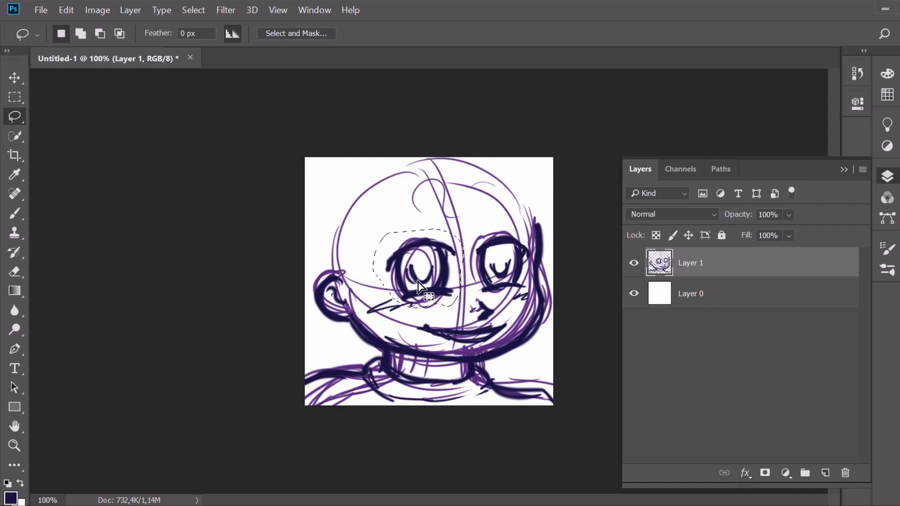
{"action": "key", "text": "ctrl+t"}
{"action": "left_click_drag", "start_coordinate": [422, 270], "coordinate": [416, 270]}
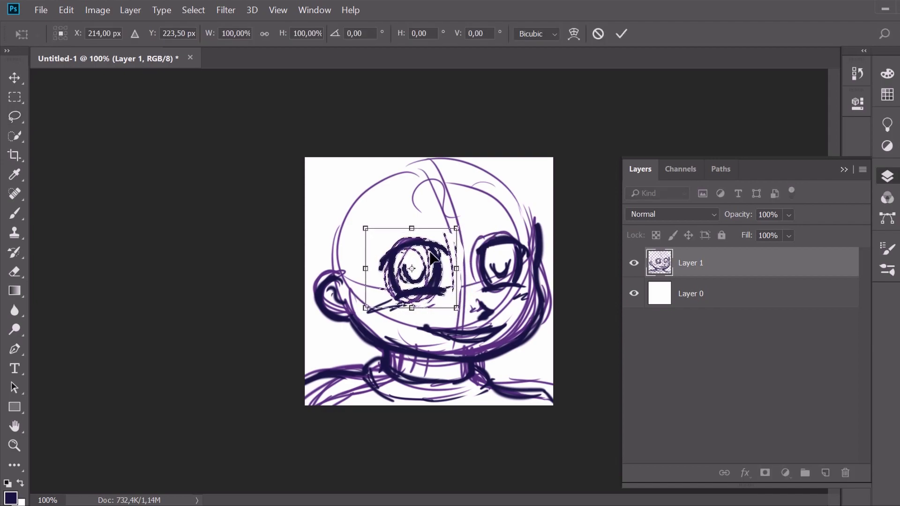
{"action": "left_click_drag", "start_coordinate": [412, 229], "coordinate": [411, 231]}
{"action": "left_click_drag", "start_coordinate": [438, 295], "coordinate": [437, 294]}
{"action": "left_click", "coordinate": [621, 35]}
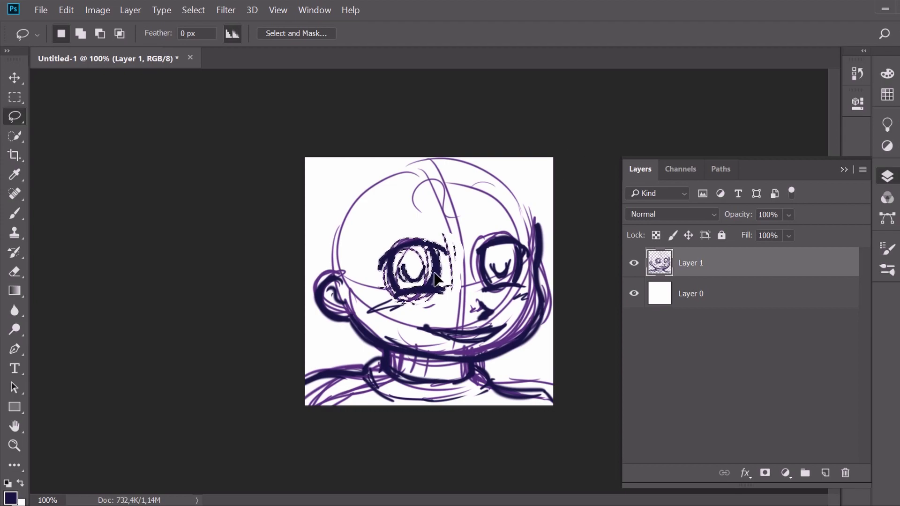
{"action": "key", "text": "ctrl+d"}
{"action": "left_click", "coordinate": [14, 214]}
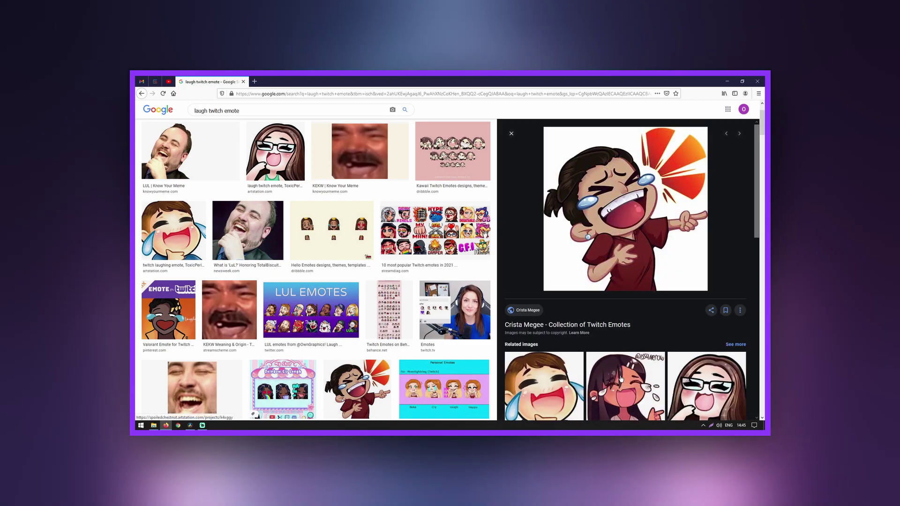
Switch to the browser and examine the "laugh twitch emote" image results and related images as expression and style references
{"action": "left_click", "coordinate": [621, 378]}
{"action": "scroll", "coordinate": [656, 374], "scroll_direction": "down", "scroll_amount": 3}
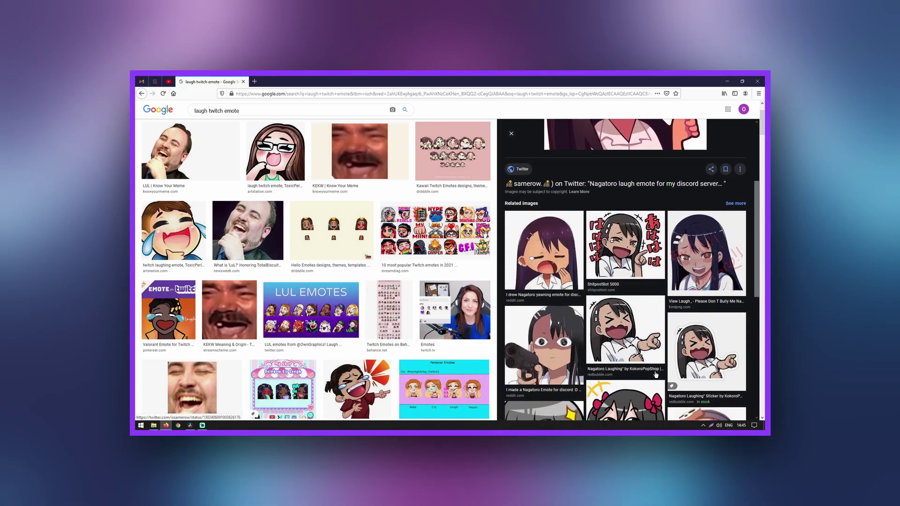
{"action": "left_click", "coordinate": [656, 374]}
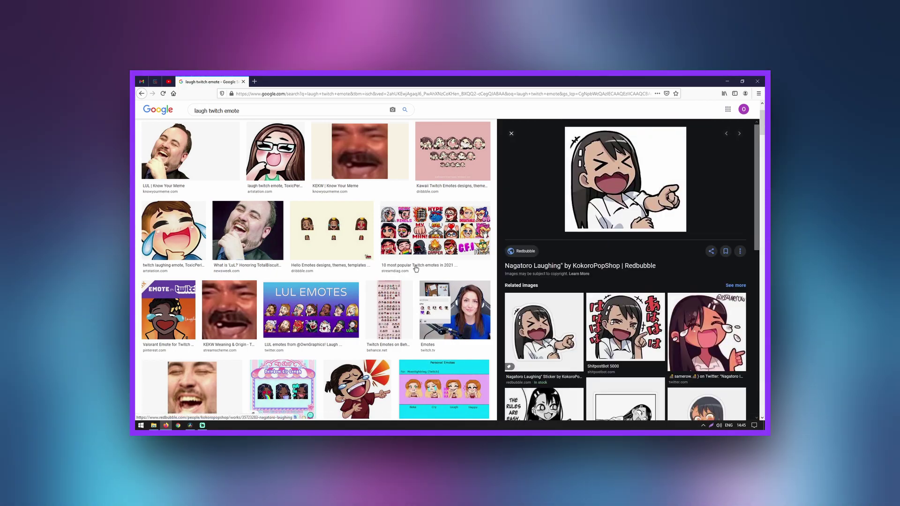
{"action": "left_click", "coordinate": [331, 230]}
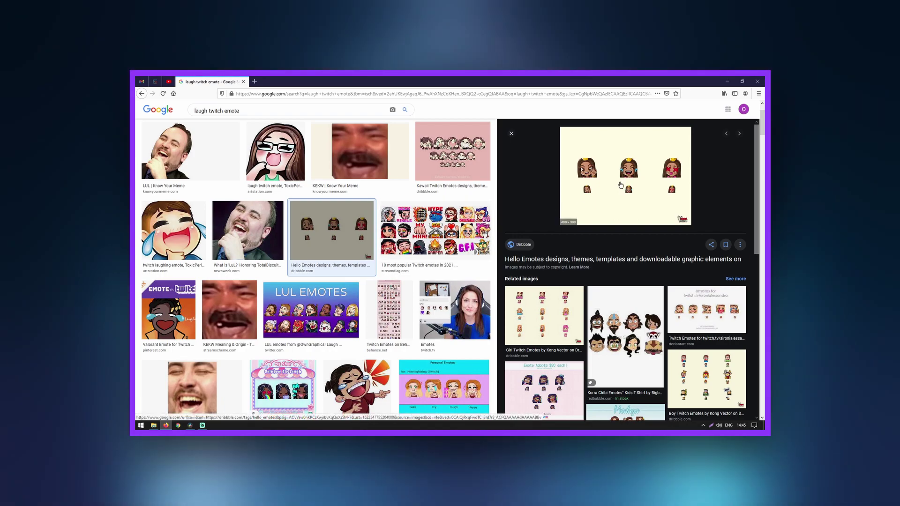
{"action": "scroll", "coordinate": [344, 187], "scroll_direction": "down", "scroll_amount": 3}
{"action": "left_click", "coordinate": [343, 173]}
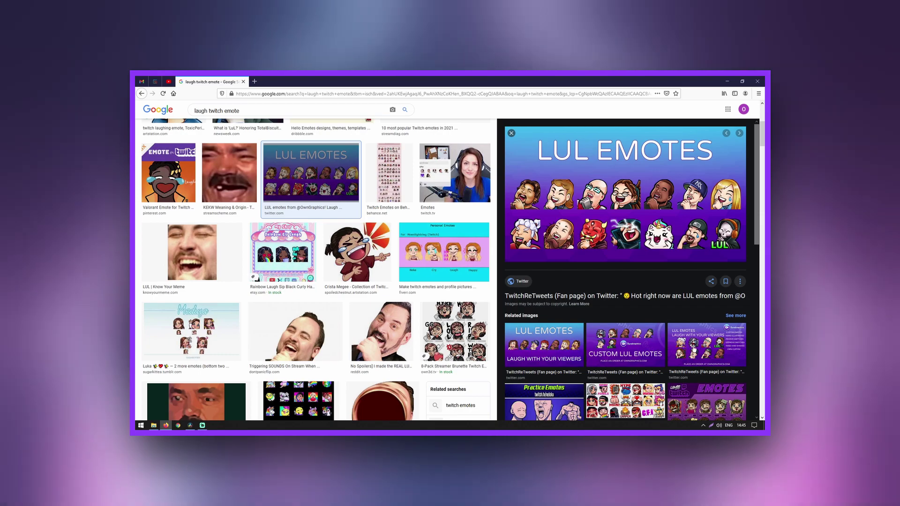
{"action": "scroll", "coordinate": [693, 349], "scroll_direction": "down", "scroll_amount": 4}
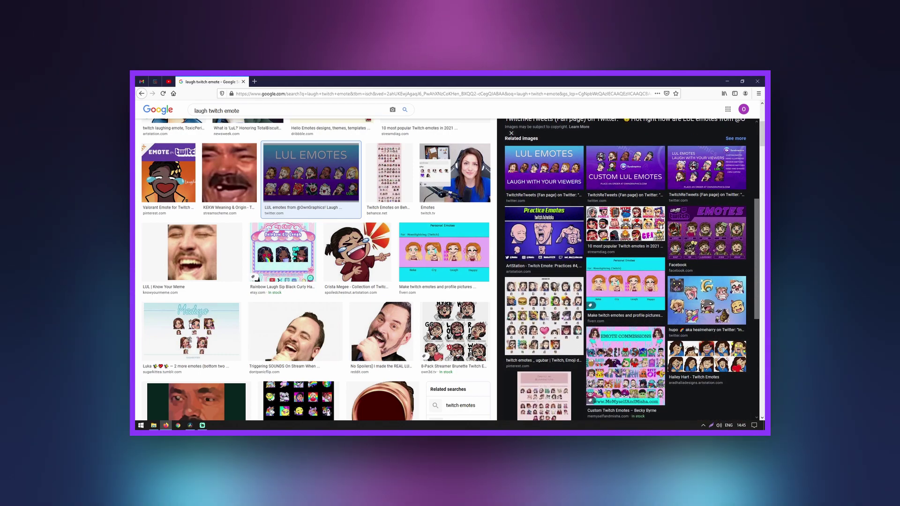
{"action": "left_click", "coordinate": [696, 349]}
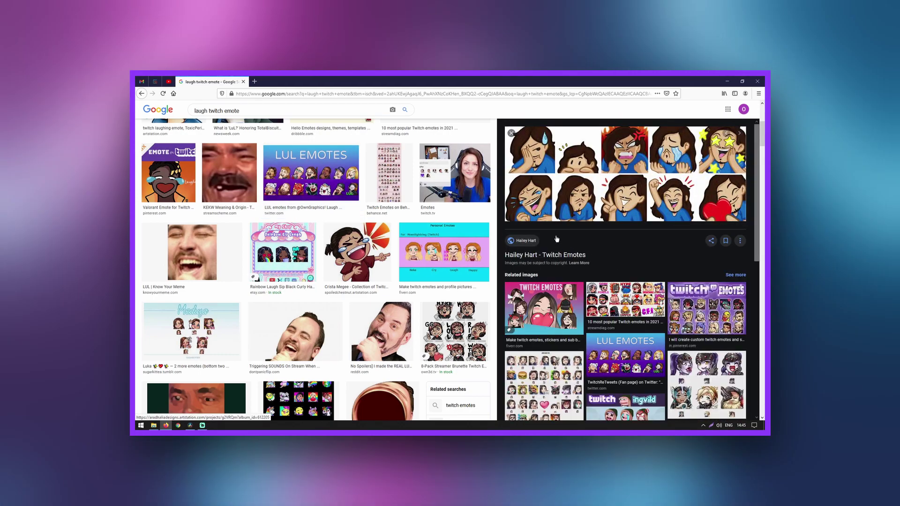
{"action": "scroll", "coordinate": [488, 230], "scroll_direction": "down", "scroll_amount": 3}
{"action": "left_click", "coordinate": [454, 197]}
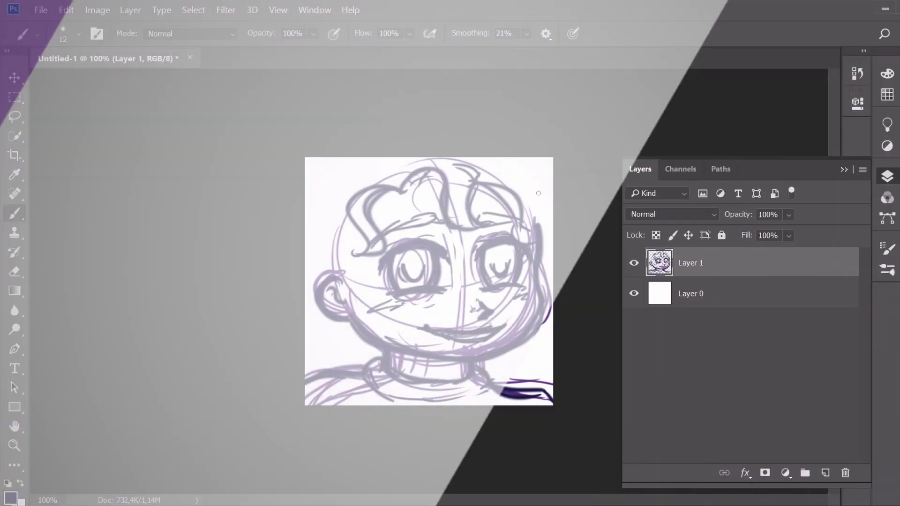
Back in Photoshop, draw curly dark navy hair around the top and sides of the head
{"action": "left_click_drag", "start_coordinate": [537, 193], "coordinate": [533, 174]}
{"action": "mouse_move", "coordinate": [337, 206]}
{"action": "left_mouse_down"}
{"action": "mouse_move", "coordinate": [328, 266]}
{"action": "mouse_move", "coordinate": [335, 226]}
{"action": "left_mouse_up"}
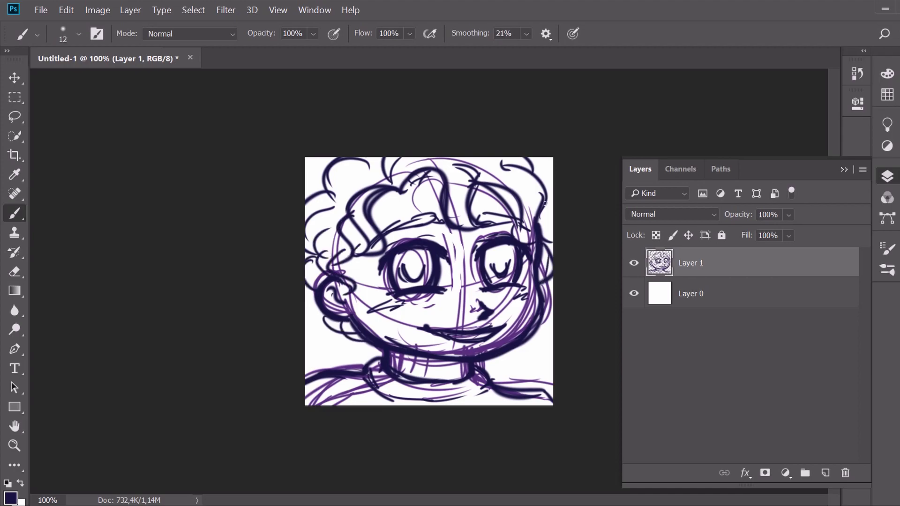
Examine how readable the whole emote sketch is at small zoom levels of 16.67% and 25% compared with 100%
{"action": "key", "text": "ctrl+minus"}
{"action": "key", "text": "ctrl+minus"}
{"action": "key", "text": "ctrl+minus"}
{"action": "key", "text": "ctrl+minus"}
{"action": "key", "text": "ctrl+minus"}
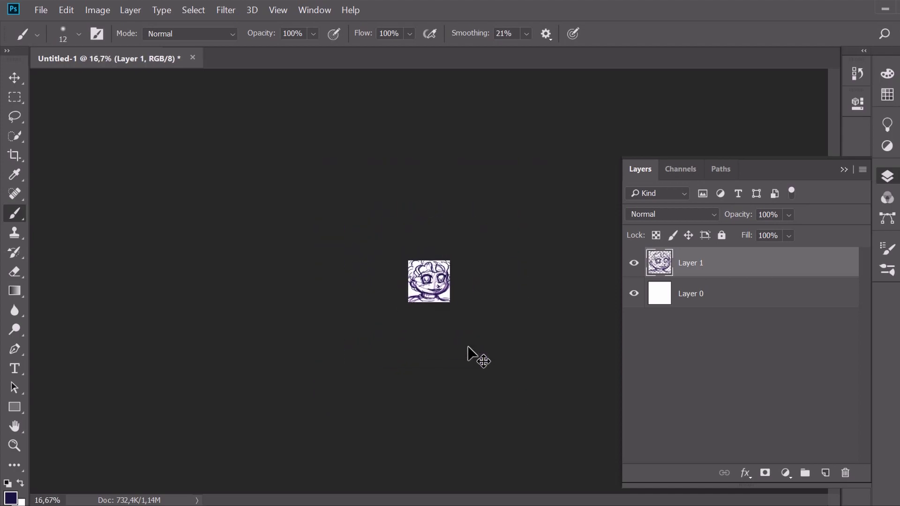
{"action": "key", "text": "ctrl+plus"}
{"action": "key", "text": "ctrl+plus"}
{"action": "key", "text": "ctrl+plus"}
{"action": "key", "text": "ctrl+plus"}
{"action": "key", "text": "ctrl+plus"}
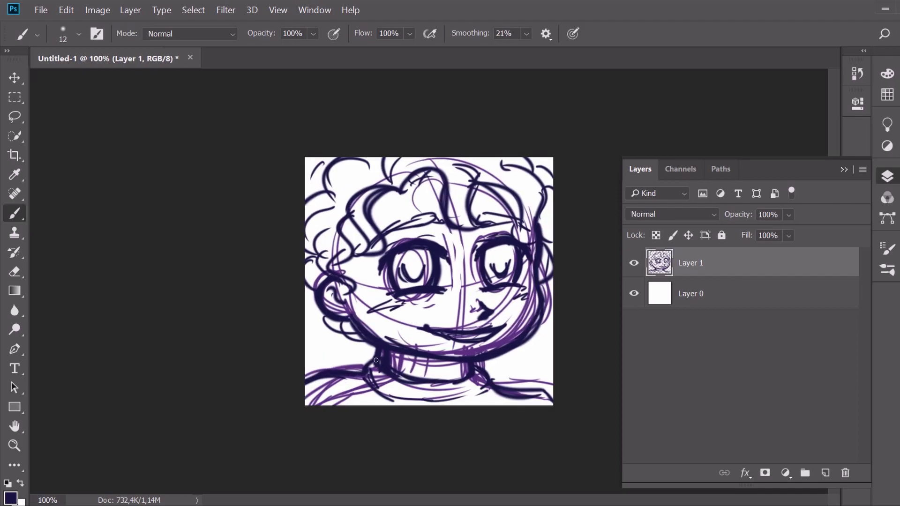
{"action": "key", "text": "ctrl+minus"}
{"action": "key", "text": "ctrl+minus"}
{"action": "key", "text": "ctrl+minus"}
{"action": "key", "text": "ctrl+minus"}
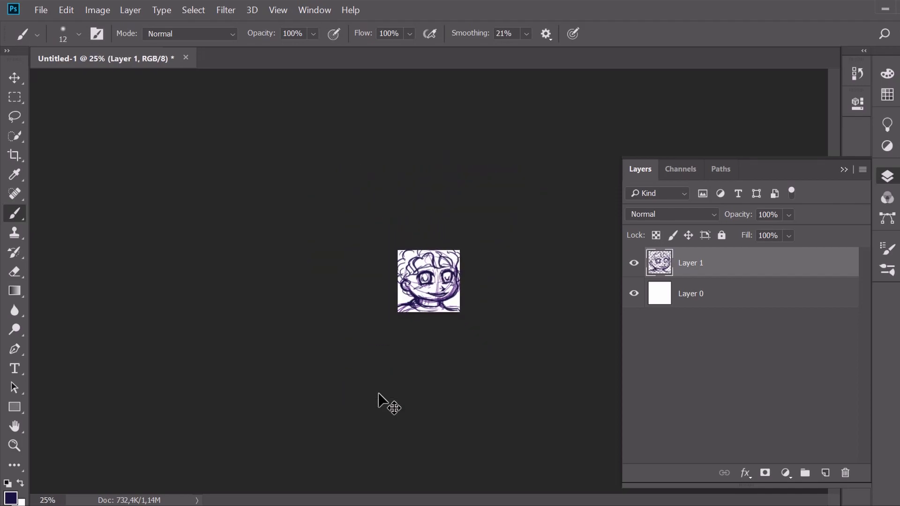
Add a new layer above the sketch, lower the sketch layer's opacity, and make the new layer active
{"action": "key", "text": "ctrl+plus"}
{"action": "key", "text": "ctrl+plus"}
{"action": "key", "text": "ctrl+plus"}
{"action": "key", "text": "ctrl+plus"}
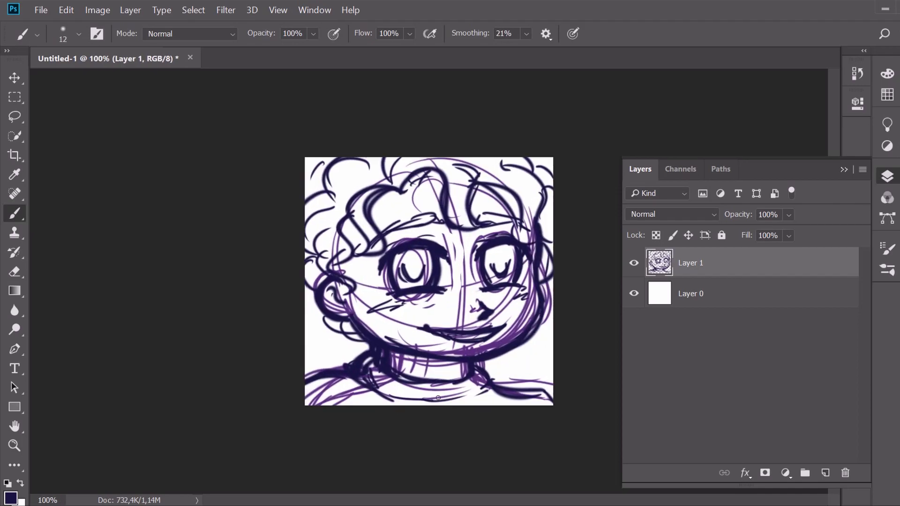
{"action": "left_click", "coordinate": [825, 472]}
{"action": "left_click", "coordinate": [716, 295]}
{"action": "left_click", "coordinate": [789, 214]}
{"action": "left_click_drag", "start_coordinate": [801, 230], "coordinate": [783, 230]}
{"action": "left_click", "coordinate": [724, 265]}
Set the foreground colour to black and choose the Hard Round Pressure Size brush at 15 px
{"action": "left_click", "coordinate": [10, 497]}
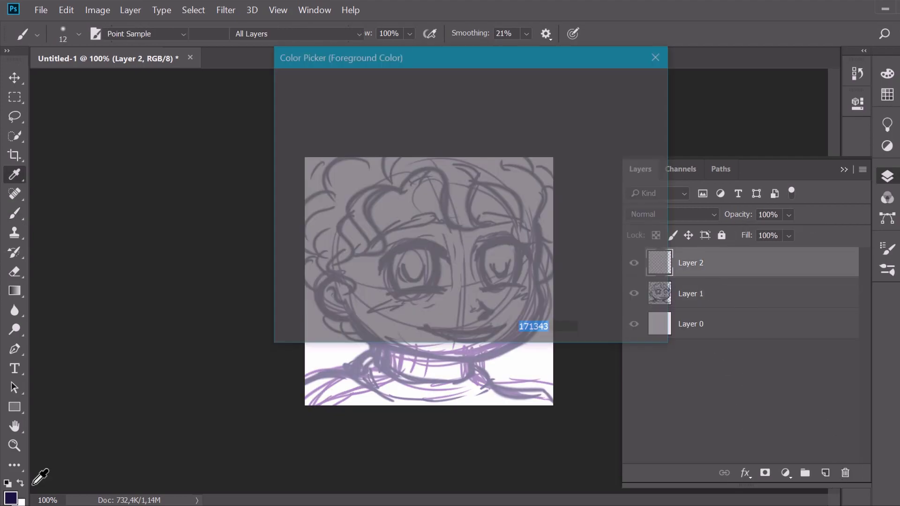
{"action": "left_click", "coordinate": [588, 83]}
{"action": "left_click", "coordinate": [37, 33]}
{"action": "left_click", "coordinate": [78, 34]}
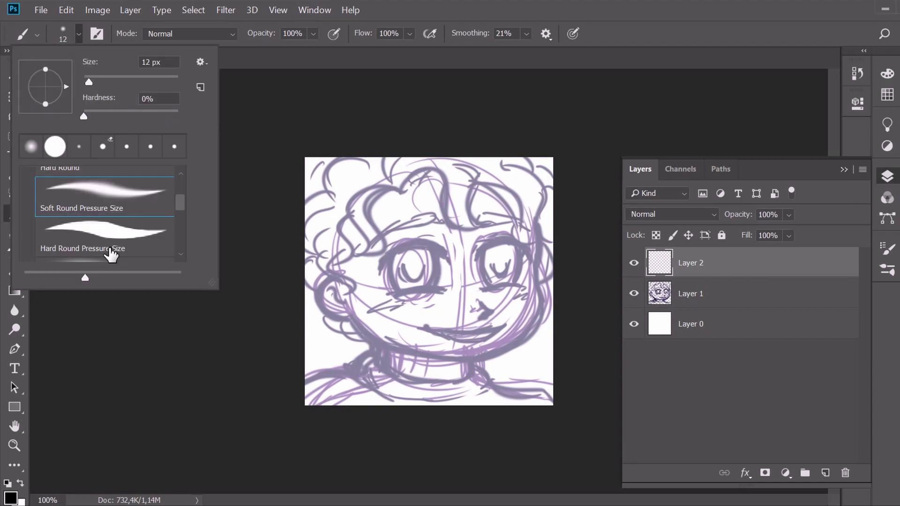
{"action": "mouse_move", "coordinate": [353, 239]}
{"action": "left_mouse_down"}
{"action": "mouse_move", "coordinate": [385, 201]}
{"action": "mouse_move", "coordinate": [416, 260]}
{"action": "mouse_move", "coordinate": [400, 275]}
{"action": "left_mouse_up"}
{"action": "key", "text": "ctrl+z"}
{"action": "key", "text": "ctrl+z"}
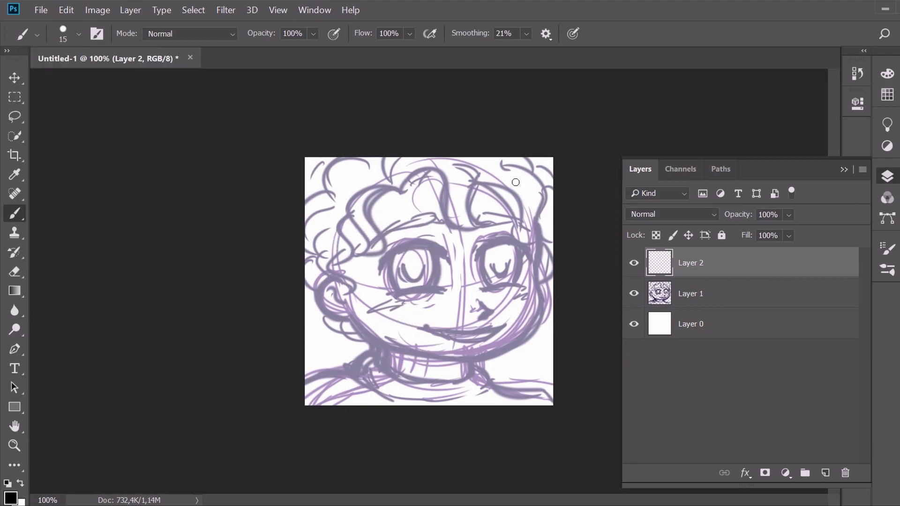
Ink the cheek and jaw contour in black on the side of the face opposite the ear, redoing unsatisfactory strokes
{"action": "mouse_move", "coordinate": [529, 224]}
{"action": "left_mouse_down"}
{"action": "mouse_move", "coordinate": [539, 260]}
{"action": "mouse_move", "coordinate": [516, 325]}
{"action": "left_mouse_up"}
{"action": "key", "text": "ctrl+z"}
{"action": "left_click_drag", "start_coordinate": [474, 356], "coordinate": [536, 327]}
{"action": "key", "text": "ctrl+alt+z"}
{"action": "key", "text": "ctrl+alt+z"}
{"action": "key", "text": "ctrl+alt+z"}
{"action": "mouse_move", "coordinate": [536, 280]}
{"action": "left_mouse_down"}
{"action": "mouse_move", "coordinate": [474, 358]}
{"action": "mouse_move", "coordinate": [496, 355]}
{"action": "mouse_move", "coordinate": [480, 360]}
{"action": "left_mouse_up"}
{"action": "key", "text": "ctrl+alt+z"}
{"action": "key", "text": "ctrl+alt+z"}
Ink the ear and continue the black jawline from the ear to the chin
{"action": "mouse_move", "coordinate": [341, 283]}
{"action": "left_mouse_down"}
{"action": "mouse_move", "coordinate": [350, 324]}
{"action": "mouse_move", "coordinate": [344, 307]}
{"action": "left_mouse_up"}
{"action": "key", "text": "ctrl+alt+z"}
{"action": "mouse_move", "coordinate": [348, 320]}
{"action": "left_mouse_down"}
{"action": "mouse_move", "coordinate": [412, 343]}
{"action": "mouse_move", "coordinate": [401, 355]}
{"action": "mouse_move", "coordinate": [456, 360]}
{"action": "left_mouse_up"}
{"action": "key", "text": "ctrl+alt+z"}
{"action": "mouse_move", "coordinate": [393, 354]}
{"action": "left_mouse_down"}
{"action": "mouse_move", "coordinate": [477, 360]}
{"action": "mouse_move", "coordinate": [465, 359]}
{"action": "left_mouse_up"}
{"action": "key", "text": "ctrl+alt+z"}
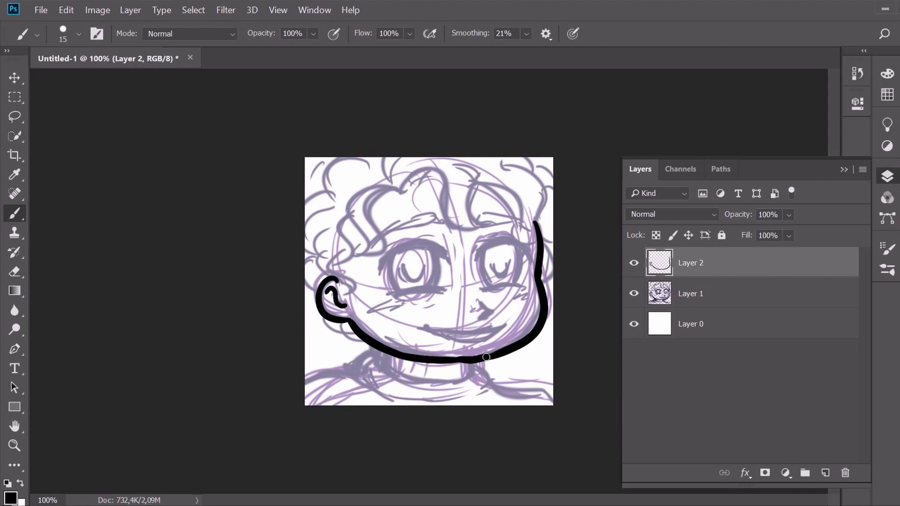
Ink the neck, the turtleneck collar and both shoulder lines in black over the sketch
{"action": "key", "text": "ctrl+z"}
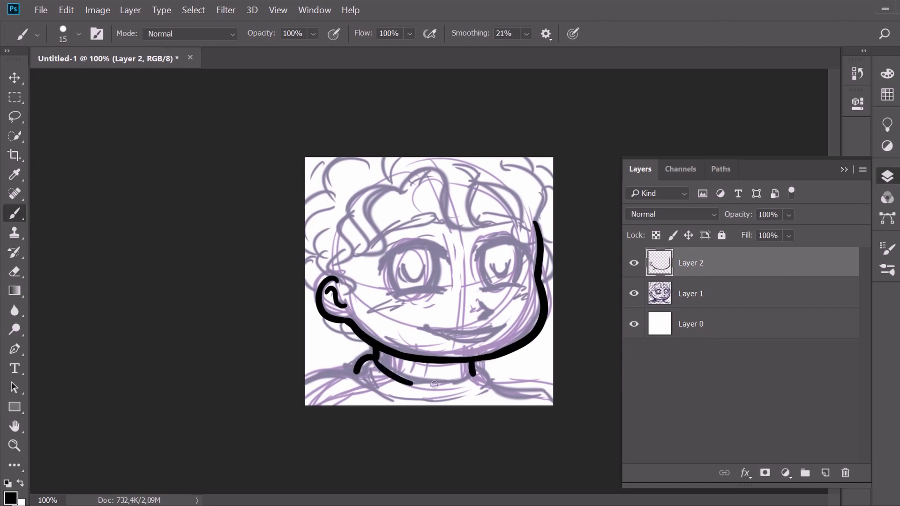
{"action": "mouse_move", "coordinate": [434, 384]}
{"action": "left_mouse_down"}
{"action": "mouse_move", "coordinate": [472, 375]}
{"action": "mouse_move", "coordinate": [552, 403]}
{"action": "left_mouse_up"}
{"action": "left_click_drag", "start_coordinate": [355, 375], "coordinate": [304, 372]}
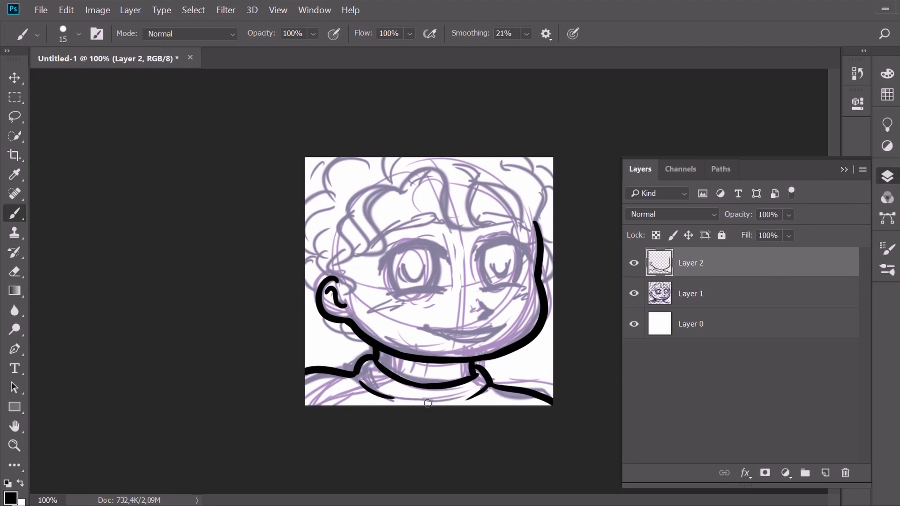
{"action": "key", "text": "ctrl+z"}
{"action": "left_click_drag", "start_coordinate": [406, 400], "coordinate": [460, 400]}
{"action": "key", "text": "ctrl+z"}
Ink thick upper eyelids on both eyes with an 18 px brush
{"action": "key", "text": "ctrl+plus"}
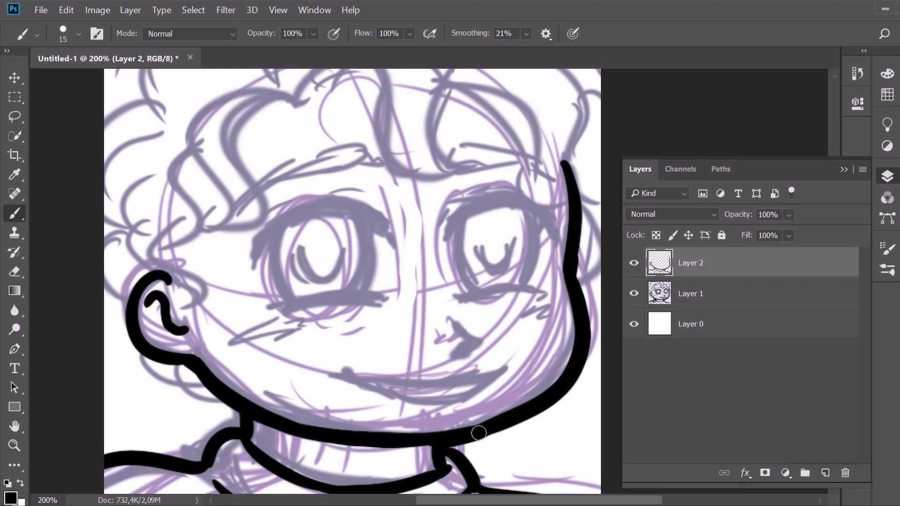
{"action": "left_click_drag", "start_coordinate": [256, 260], "coordinate": [389, 220]}
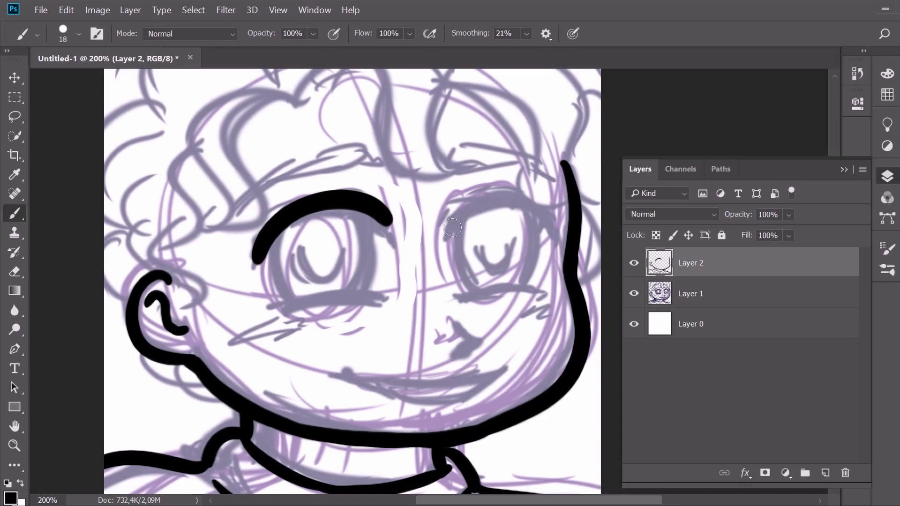
{"action": "left_click_drag", "start_coordinate": [448, 230], "coordinate": [552, 228]}
With a 15 px brush, ink the lower lids, irises, mouth, nose, cheek hatching and eyebrows
{"action": "left_click", "coordinate": [78, 33]}
{"action": "key", "text": "Return"}
{"action": "left_click_drag", "start_coordinate": [270, 312], "coordinate": [391, 303]}
{"action": "left_click_drag", "start_coordinate": [456, 302], "coordinate": [542, 296]}
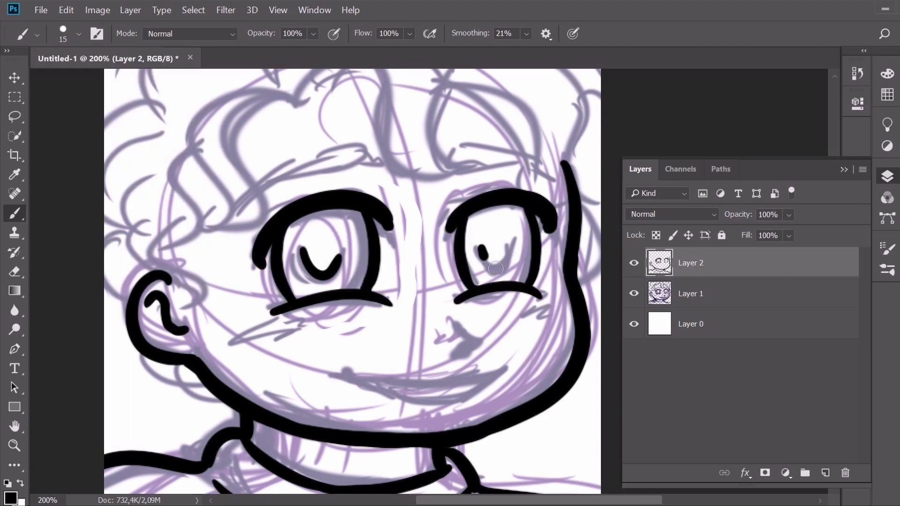
{"action": "left_click_drag", "start_coordinate": [343, 373], "coordinate": [513, 363]}
{"action": "left_click", "coordinate": [526, 357]}
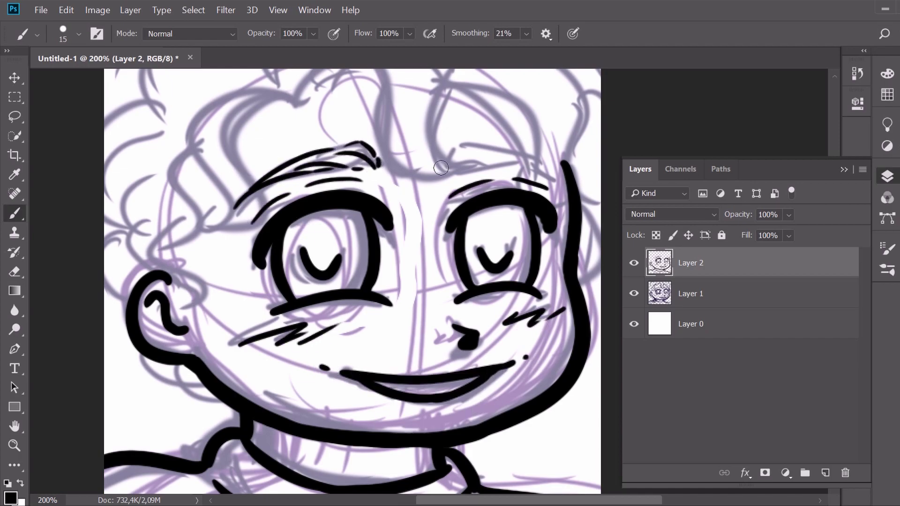
Ink the wavy fringe strands falling over the forehead and the curls above the eye opposite the ear
{"action": "scroll", "coordinate": [798, 134], "scroll_direction": "up", "scroll_amount": 1}
{"action": "left_click_drag", "start_coordinate": [289, 142], "coordinate": [424, 224]}
{"action": "left_click_drag", "start_coordinate": [407, 103], "coordinate": [454, 202]}
{"action": "left_click_drag", "start_coordinate": [422, 224], "coordinate": [470, 219]}
{"action": "left_click_drag", "start_coordinate": [403, 114], "coordinate": [440, 210]}
{"action": "left_click_drag", "start_coordinate": [370, 92], "coordinate": [407, 103]}
{"action": "left_click_drag", "start_coordinate": [257, 84], "coordinate": [285, 139]}
{"action": "left_click_drag", "start_coordinate": [474, 151], "coordinate": [524, 211]}
{"action": "left_click_drag", "start_coordinate": [498, 90], "coordinate": [554, 229]}
{"action": "left_click_drag", "start_coordinate": [548, 196], "coordinate": [562, 178]}
{"action": "left_click_drag", "start_coordinate": [435, 83], "coordinate": [537, 174]}
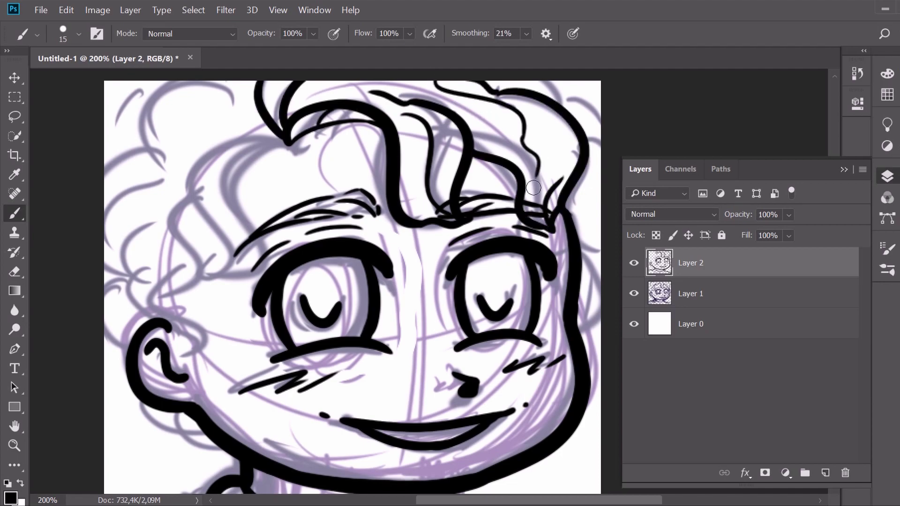
Ink the curls beside the forehead on the ear side and the outer hair contour above the ear
{"action": "left_click_drag", "start_coordinate": [245, 126], "coordinate": [208, 268]}
{"action": "left_click_drag", "start_coordinate": [236, 181], "coordinate": [286, 144]}
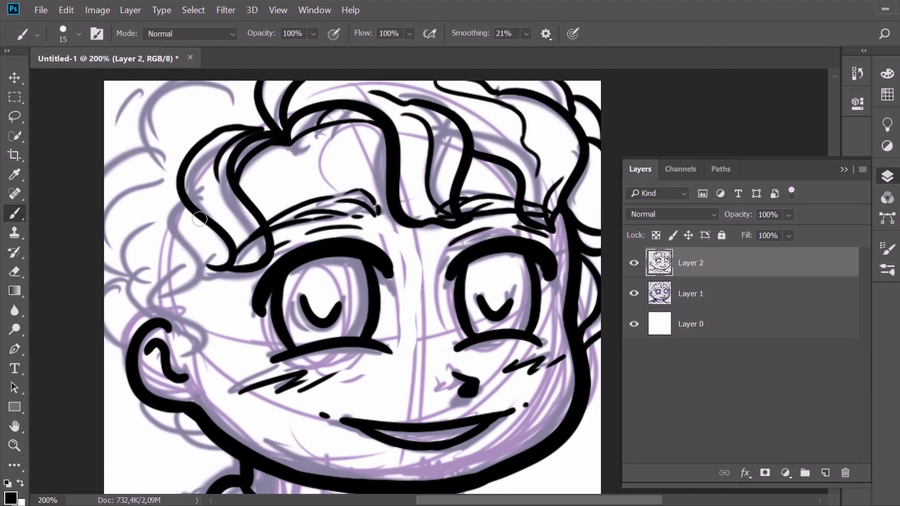
{"action": "left_click_drag", "start_coordinate": [185, 266], "coordinate": [206, 229]}
{"action": "mouse_move", "coordinate": [232, 89]}
{"action": "left_mouse_down"}
{"action": "mouse_move", "coordinate": [161, 174]}
{"action": "mouse_move", "coordinate": [110, 281]}
{"action": "left_mouse_up"}
{"action": "left_click_drag", "start_coordinate": [141, 145], "coordinate": [104, 157]}
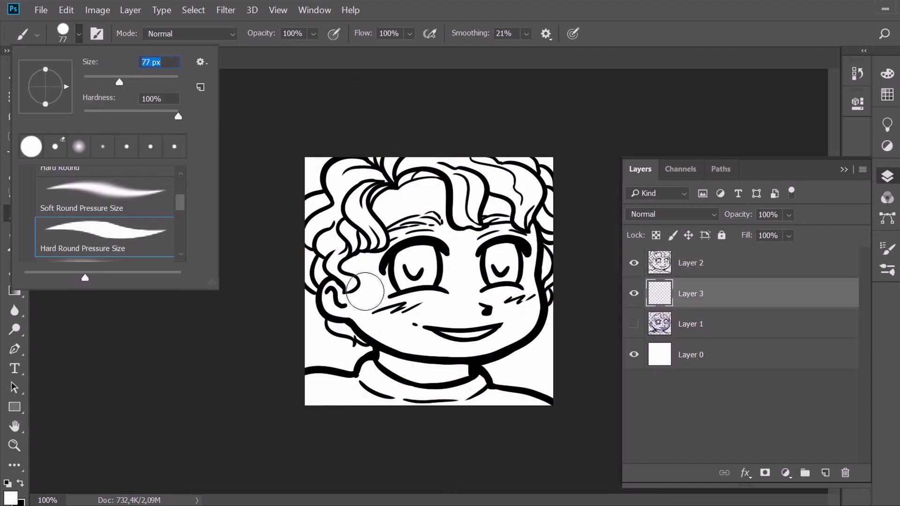
Set the foreground to the light skin tone #ffdec3 and paint the face and neck beneath the line art
{"action": "left_click", "coordinate": [10, 498]}
{"action": "left_click", "coordinate": [486, 266]}
{"action": "left_click", "coordinate": [336, 91]}
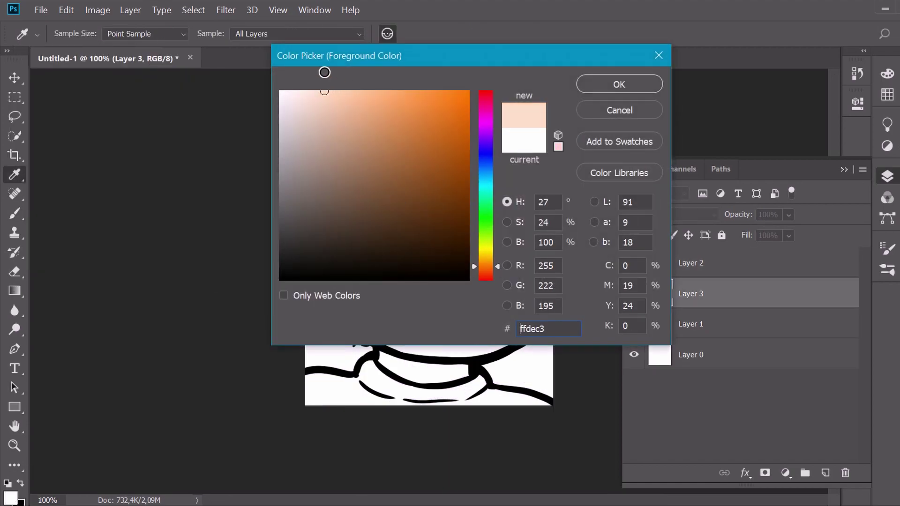
{"action": "left_click", "coordinate": [601, 92]}
{"action": "mouse_move", "coordinate": [414, 221]}
{"action": "left_mouse_down"}
{"action": "mouse_move", "coordinate": [417, 278]}
{"action": "mouse_move", "coordinate": [375, 198]}
{"action": "mouse_move", "coordinate": [509, 209]}
{"action": "mouse_move", "coordinate": [384, 312]}
{"action": "left_mouse_up"}
{"action": "left_click_drag", "start_coordinate": [423, 359], "coordinate": [486, 323]}
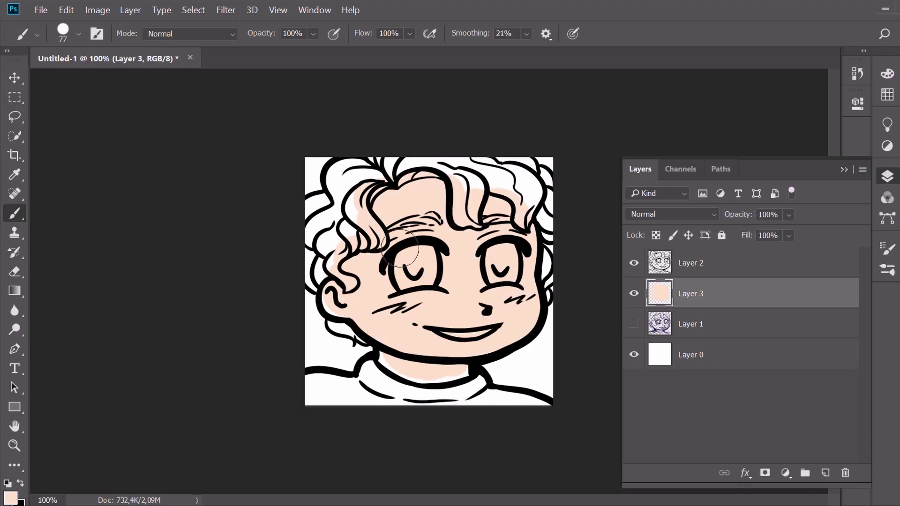
Set the brush size to 28 px and touch up the skin colour beside the curls near the ear
{"action": "key", "text": "ctrl+plus"}
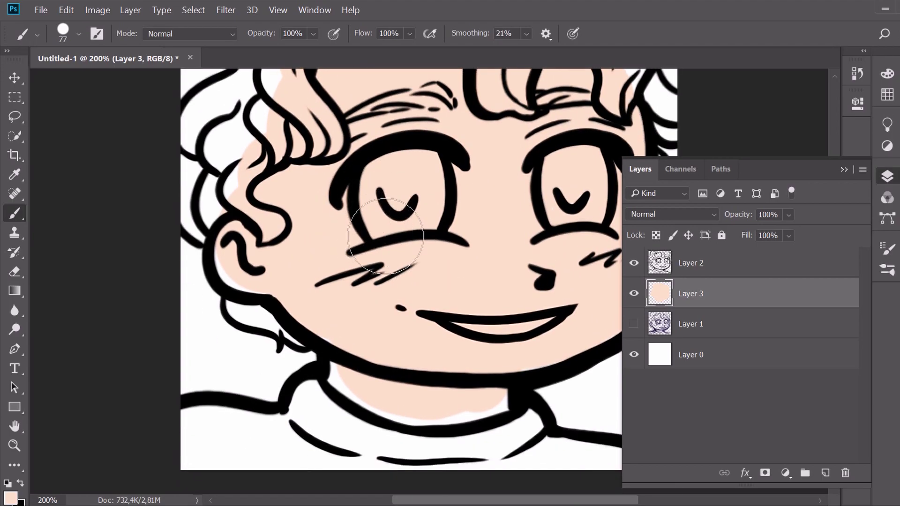
{"action": "left_click", "coordinate": [79, 34]}
{"action": "left_click_drag", "start_coordinate": [113, 81], "coordinate": [90, 87]}
{"action": "left_click", "coordinate": [285, 200]}
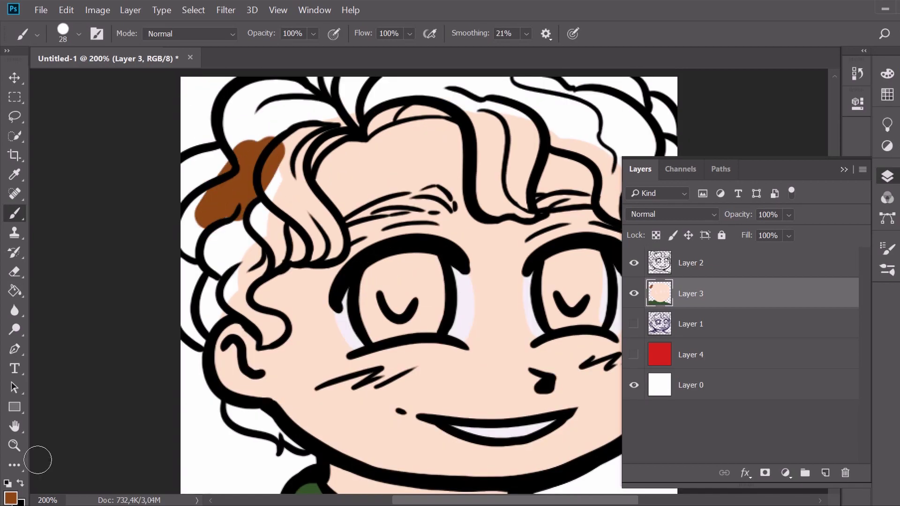
Pick a more reddish brown foreground colour and paint the hair on the ear side of the head
{"action": "left_click", "coordinate": [10, 497]}
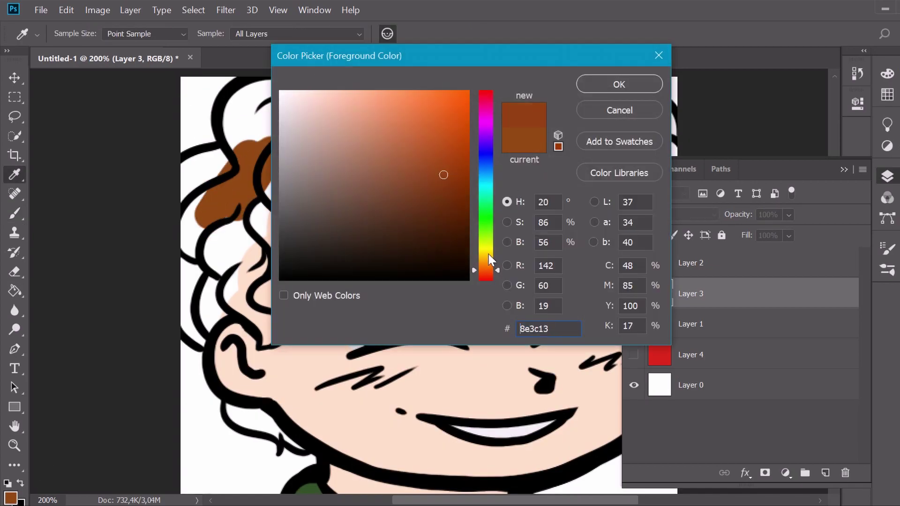
{"action": "left_click", "coordinate": [454, 168]}
{"action": "left_click", "coordinate": [590, 85]}
{"action": "mouse_move", "coordinate": [197, 215]}
{"action": "left_mouse_down"}
{"action": "mouse_move", "coordinate": [221, 163]}
{"action": "mouse_move", "coordinate": [310, 123]}
{"action": "left_mouse_up"}
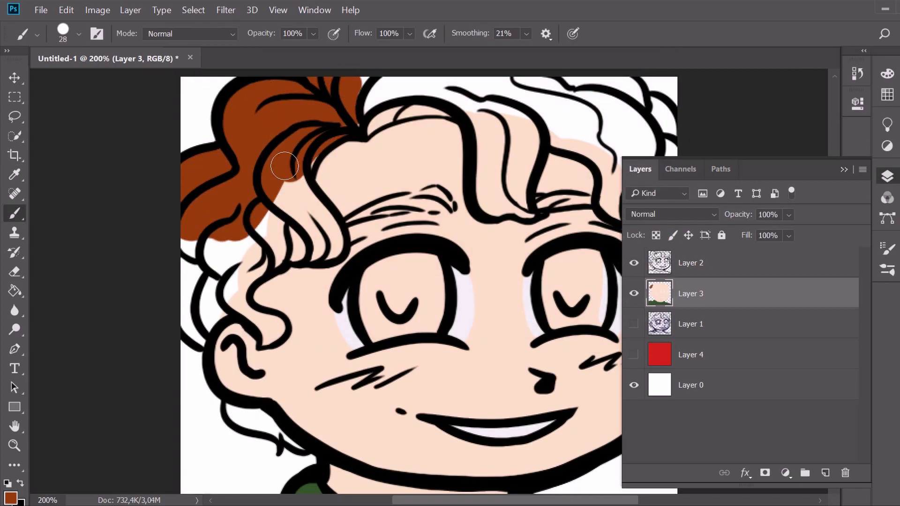
{"action": "mouse_move", "coordinate": [284, 166]}
{"action": "left_mouse_down"}
{"action": "mouse_move", "coordinate": [182, 267]}
{"action": "mouse_move", "coordinate": [196, 329]}
{"action": "left_mouse_up"}
Paint the hair on top, the fringe and the curls opposite the ear reddish brown, collapsing the Layers panel for room
{"action": "mouse_move", "coordinate": [369, 113]}
{"action": "left_mouse_down"}
{"action": "mouse_move", "coordinate": [413, 92]}
{"action": "mouse_move", "coordinate": [534, 107]}
{"action": "mouse_move", "coordinate": [439, 102]}
{"action": "mouse_move", "coordinate": [454, 104]}
{"action": "mouse_move", "coordinate": [391, 120]}
{"action": "mouse_move", "coordinate": [547, 124]}
{"action": "mouse_move", "coordinate": [483, 181]}
{"action": "mouse_move", "coordinate": [531, 135]}
{"action": "mouse_move", "coordinate": [535, 214]}
{"action": "mouse_move", "coordinate": [544, 163]}
{"action": "mouse_move", "coordinate": [561, 140]}
{"action": "mouse_move", "coordinate": [617, 202]}
{"action": "left_mouse_up"}
{"action": "left_click", "coordinate": [843, 169]}
{"action": "key", "text": "ctrl+z"}
{"action": "left_click_drag", "start_coordinate": [642, 161], "coordinate": [624, 207]}
{"action": "mouse_move", "coordinate": [551, 132]}
{"action": "left_mouse_down"}
{"action": "mouse_move", "coordinate": [604, 129]}
{"action": "mouse_move", "coordinate": [654, 190]}
{"action": "mouse_move", "coordinate": [664, 354]}
{"action": "left_mouse_up"}
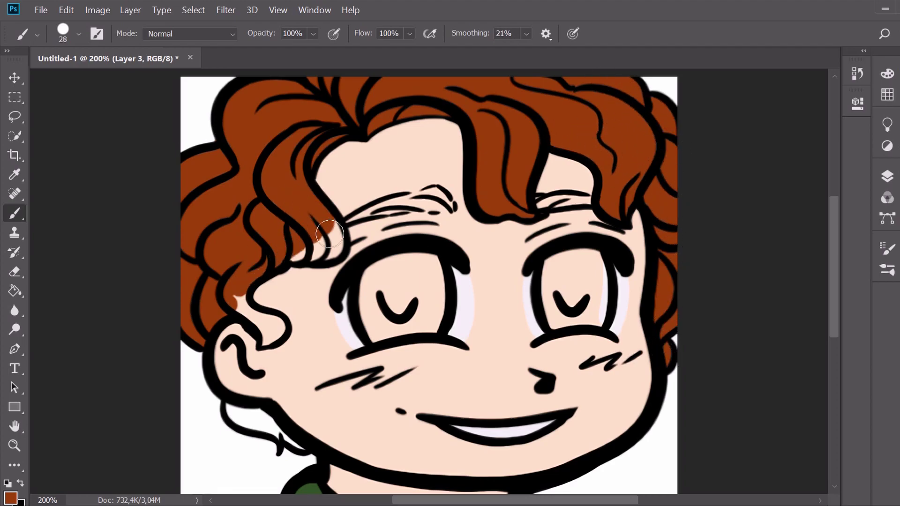
Pick a darker brown foreground colour and paint both eyebrows with it
{"action": "left_click", "coordinate": [10, 499]}
{"action": "left_click", "coordinate": [440, 205]}
{"action": "left_click", "coordinate": [611, 85]}
{"action": "left_click_drag", "start_coordinate": [356, 215], "coordinate": [409, 201]}
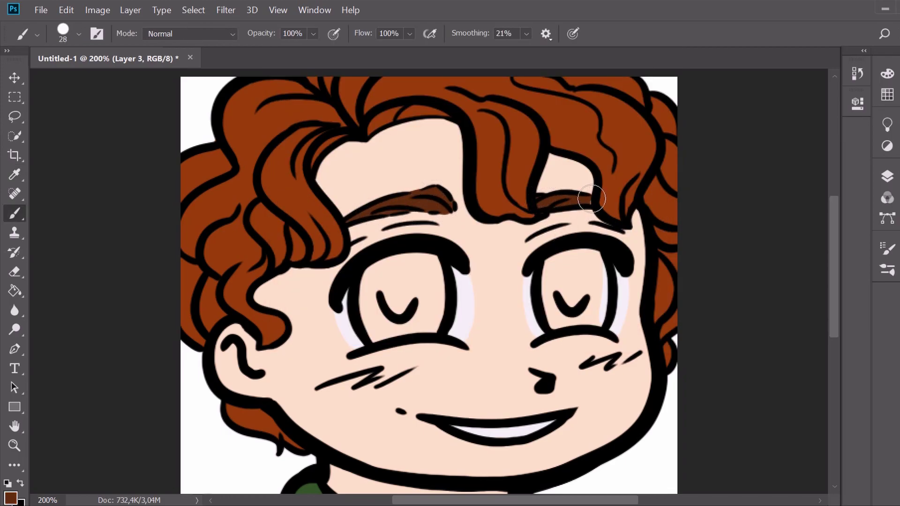
Pick a very dark brown foreground colour and fill both irises with it
{"action": "left_click", "coordinate": [11, 499]}
{"action": "left_click", "coordinate": [420, 245]}
{"action": "left_click", "coordinate": [588, 82]}
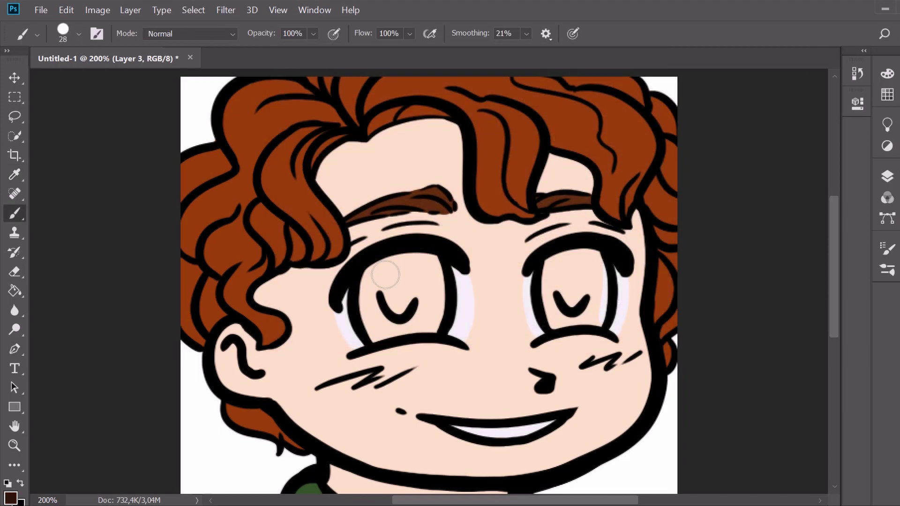
{"action": "mouse_move", "coordinate": [398, 267]}
{"action": "left_mouse_down"}
{"action": "mouse_move", "coordinate": [431, 321]}
{"action": "mouse_move", "coordinate": [438, 263]}
{"action": "left_mouse_up"}
{"action": "left_click_drag", "start_coordinate": [553, 281], "coordinate": [580, 317]}
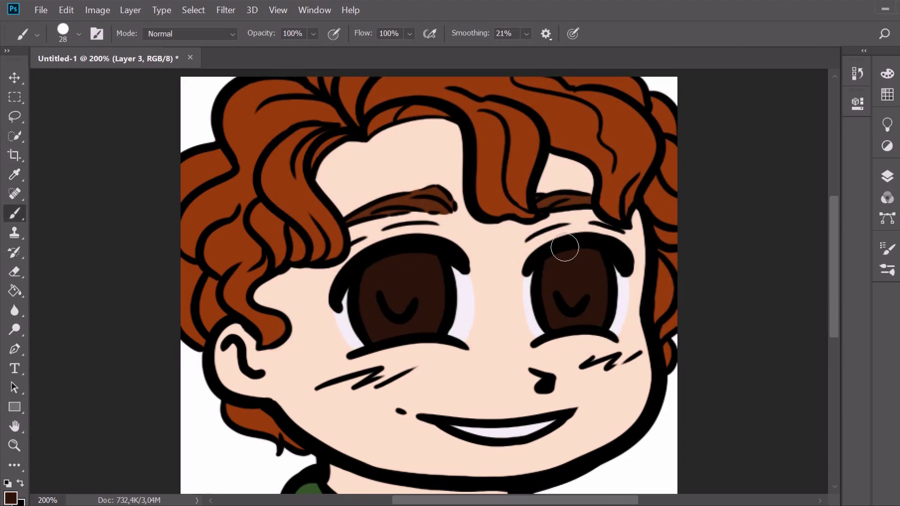
Examine how readable the coloured emote is at small zoom levels compared with 200%
{"action": "key", "text": "ctrl+minus"}
{"action": "key", "text": "ctrl+minus"}
{"action": "key", "text": "ctrl+minus"}
{"action": "key", "text": "ctrl+minus"}
{"action": "key", "text": "ctrl+minus"}
{"action": "key", "text": "ctrl+minus"}
{"action": "key", "text": "ctrl+plus"}
{"action": "key", "text": "ctrl+plus"}
{"action": "key", "text": "ctrl+plus"}
{"action": "key", "text": "ctrl+plus"}
{"action": "key", "text": "ctrl+plus"}
{"action": "key", "text": "ctrl+plus"}
Add a new layer above the flat colours and clip it to them with a clipping mask
{"action": "left_click", "coordinate": [886, 176]}
{"action": "left_click", "coordinate": [825, 473]}
{"action": "right_click", "coordinate": [772, 289]}
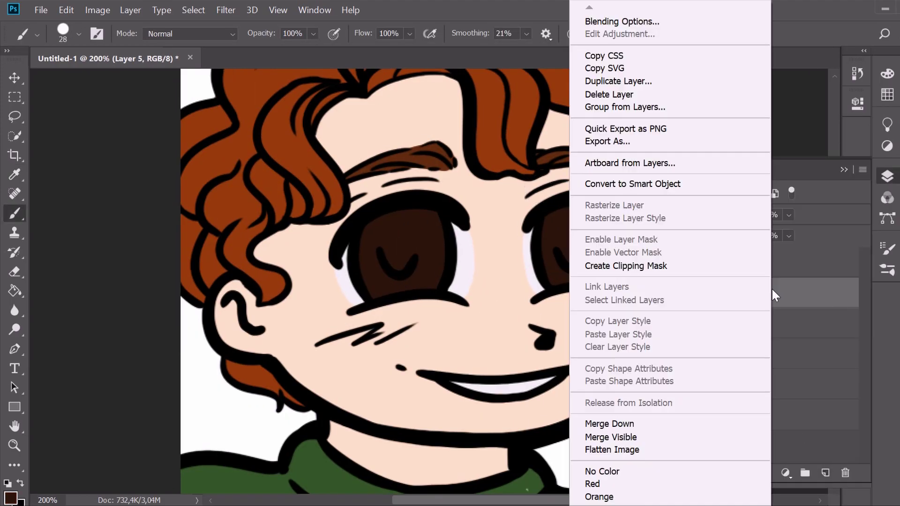
{"action": "left_click", "coordinate": [738, 266]}
Set the foreground to a tan skin shade and choose the Kyle's Spatter Brushes - Pressure Control brush
{"action": "left_click", "coordinate": [10, 498]}
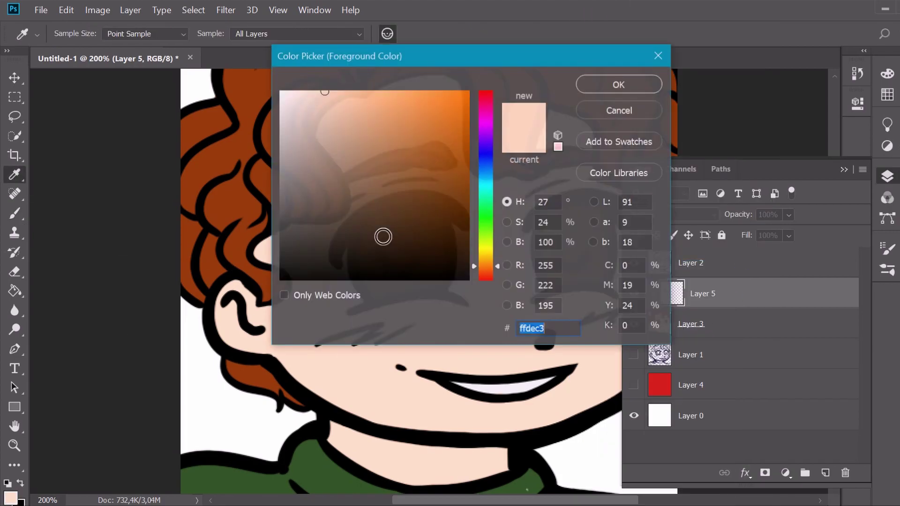
{"action": "left_click", "coordinate": [372, 151]}
{"action": "left_click", "coordinate": [607, 85]}
{"action": "left_click", "coordinate": [79, 33]}
{"action": "left_click_drag", "start_coordinate": [180, 203], "coordinate": [180, 245]}
{"action": "left_click", "coordinate": [28, 207]}
{"action": "left_click", "coordinate": [28, 229]}
{"action": "left_click", "coordinate": [28, 250]}
{"action": "mouse_move", "coordinate": [180, 228]}
{"action": "left_mouse_down"}
{"action": "mouse_move", "coordinate": [179, 246]}
{"action": "mouse_move", "coordinate": [177, 237]}
{"action": "left_mouse_up"}
{"action": "left_click", "coordinate": [112, 234]}
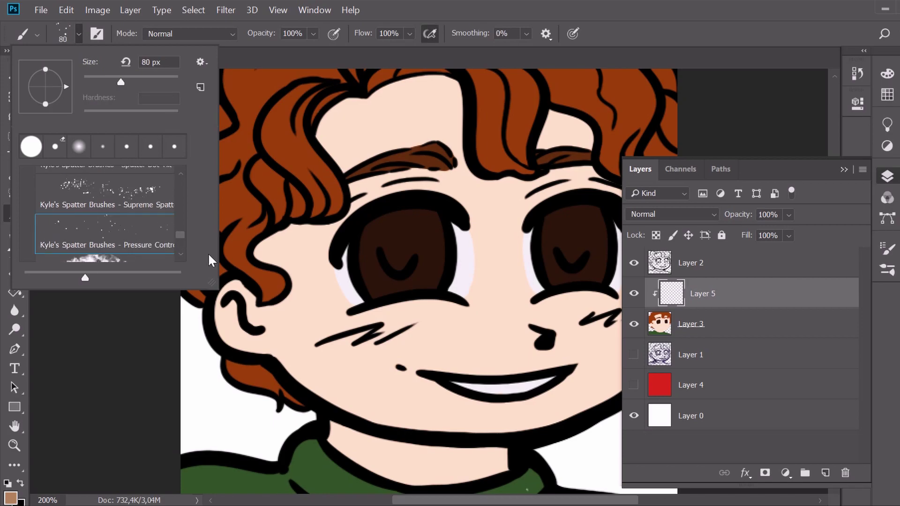
Examine the spatter brush's Shape Dynamics and Scattering settings
{"action": "left_click", "coordinate": [886, 270]}
{"action": "left_click", "coordinate": [887, 249]}
{"action": "left_click", "coordinate": [622, 169]}
{"action": "left_click", "coordinate": [611, 184]}
{"action": "left_click", "coordinate": [628, 169]}
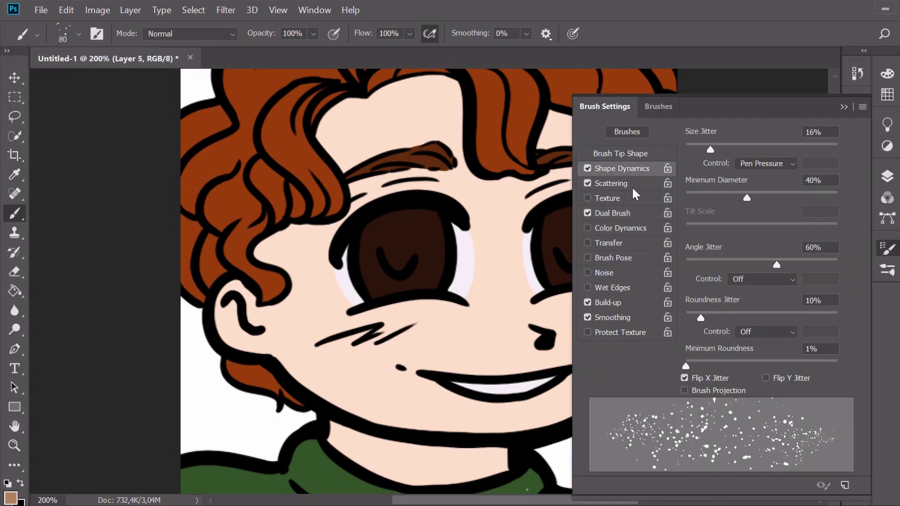
Adjust the spatter brush size and dab tan freckles onto the cheek nearest the ear
{"action": "left_click", "coordinate": [79, 34]}
{"action": "mouse_move", "coordinate": [120, 83]}
{"action": "left_mouse_down"}
{"action": "mouse_move", "coordinate": [104, 82]}
{"action": "mouse_move", "coordinate": [120, 82]}
{"action": "left_mouse_up"}
{"action": "left_click", "coordinate": [328, 332]}
Paint soft purple shadows over the hair, face, neck and sweater on the clipped Multiply layer, and lower its opacity
{"action": "left_click", "coordinate": [79, 34]}
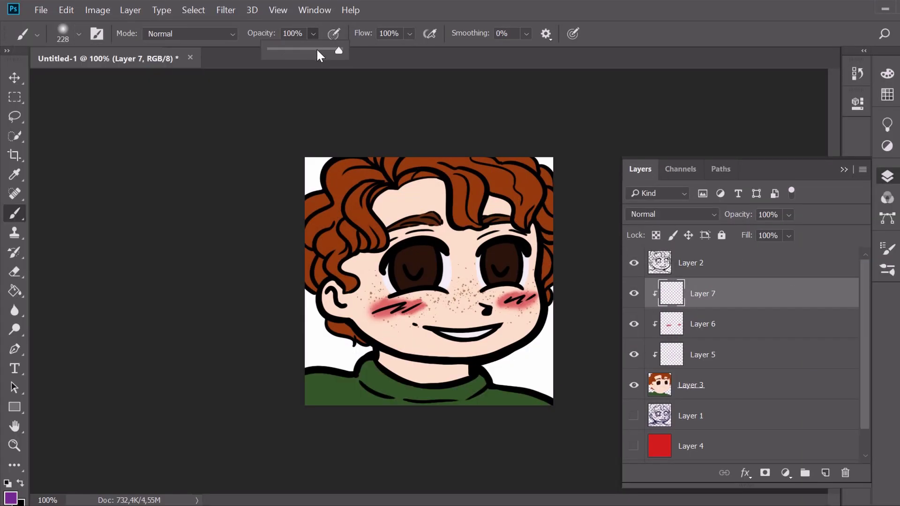
{"action": "left_click_drag", "start_coordinate": [356, 374], "coordinate": [327, 267]}
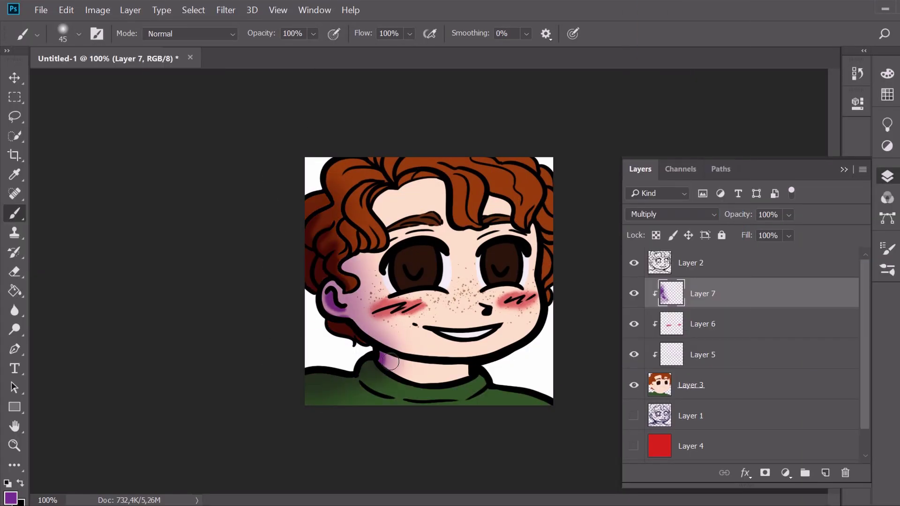
{"action": "left_click_drag", "start_coordinate": [387, 361], "coordinate": [463, 370]}
{"action": "left_click_drag", "start_coordinate": [487, 394], "coordinate": [326, 386]}
{"action": "mouse_move", "coordinate": [358, 236]}
{"action": "left_mouse_down"}
{"action": "mouse_move", "coordinate": [315, 209]}
{"action": "mouse_move", "coordinate": [541, 259]}
{"action": "left_mouse_up"}
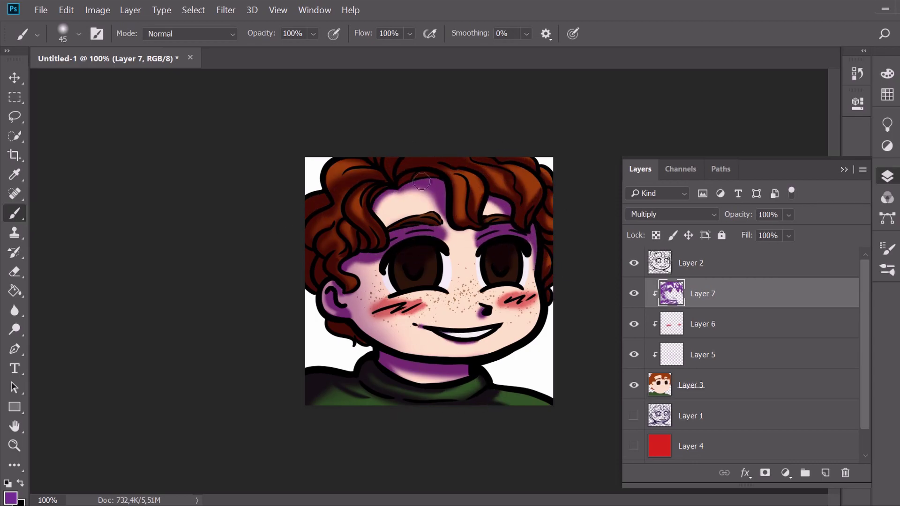
{"action": "left_click_drag", "start_coordinate": [789, 235], "coordinate": [794, 235]}
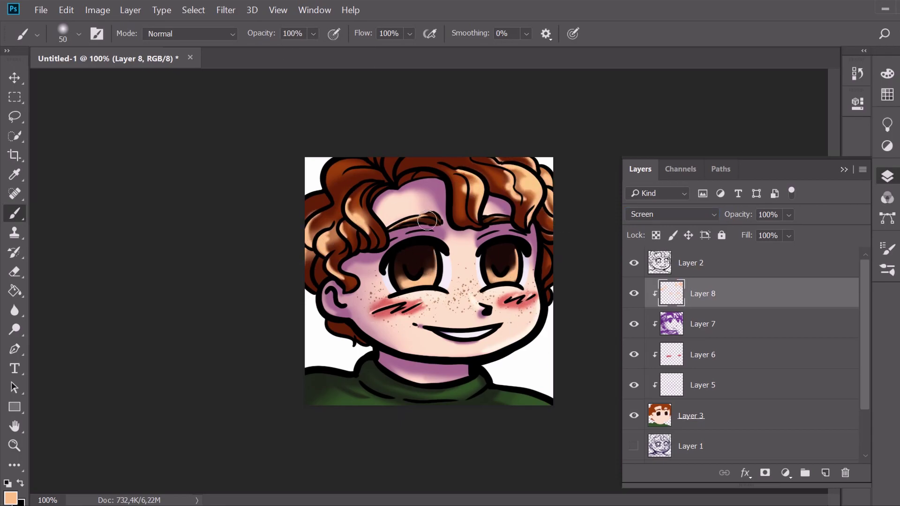
Set the brush opacity to 60% and paint peach highlights along the sweater collar on the Screen layer
{"action": "left_click", "coordinate": [313, 34]}
{"action": "left_click_drag", "start_coordinate": [319, 54], "coordinate": [347, 54]}
{"action": "left_click_drag", "start_coordinate": [484, 379], "coordinate": [468, 397]}
{"action": "left_click_drag", "start_coordinate": [371, 363], "coordinate": [364, 383]}
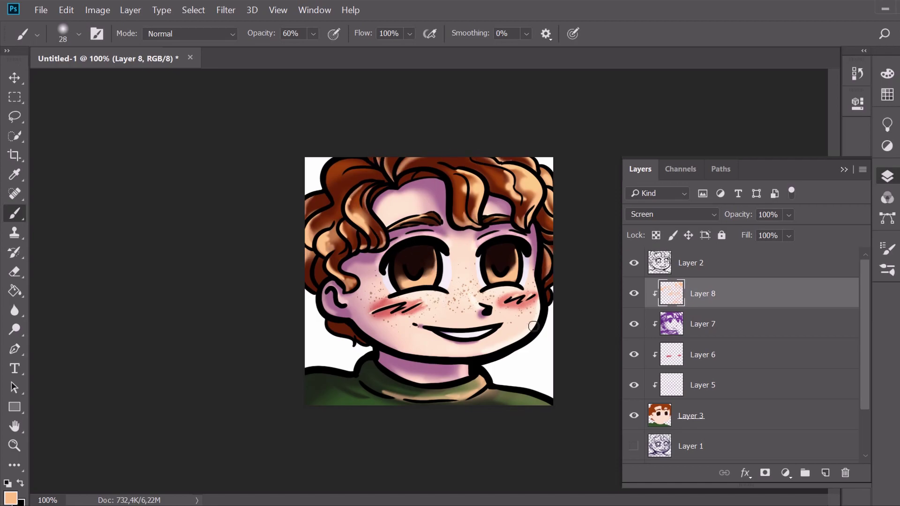
Choose the 8 px brush tip in the brush tip shape settings
{"action": "left_click", "coordinate": [887, 249]}
{"action": "left_click", "coordinate": [658, 108]}
{"action": "scroll", "coordinate": [580, 442], "scroll_direction": "down", "scroll_amount": 5}
{"action": "left_click", "coordinate": [604, 107]}
{"action": "left_click", "coordinate": [619, 153]}
{"action": "left_click", "coordinate": [745, 138]}
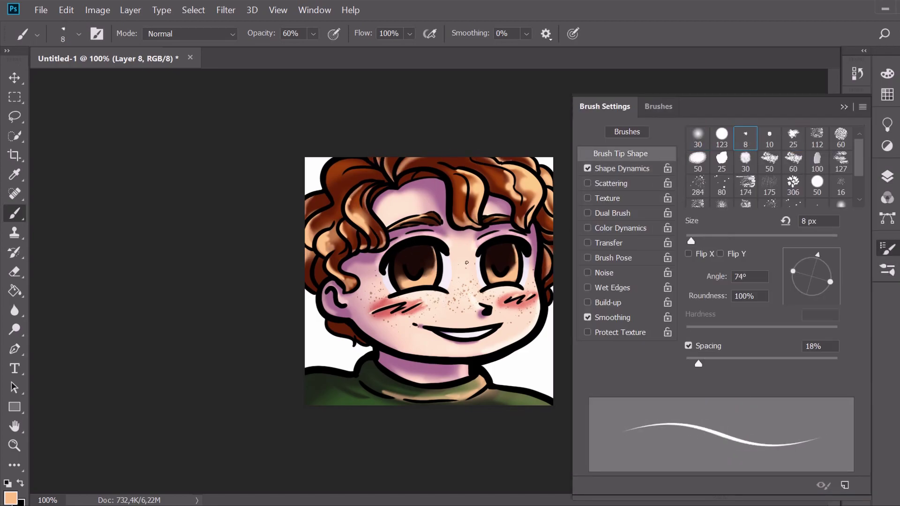
Reduce the brush size and paint fine highlight strokes in the eye nearest the ear and in the fringe
{"action": "left_click", "coordinate": [79, 33]}
{"action": "left_click_drag", "start_coordinate": [21, 70], "coordinate": [25, 70]}
{"action": "left_click", "coordinate": [77, 34]}
{"action": "key", "text": "["}
{"action": "left_click_drag", "start_coordinate": [434, 249], "coordinate": [434, 275]}
{"action": "left_click_drag", "start_coordinate": [460, 177], "coordinate": [464, 197]}
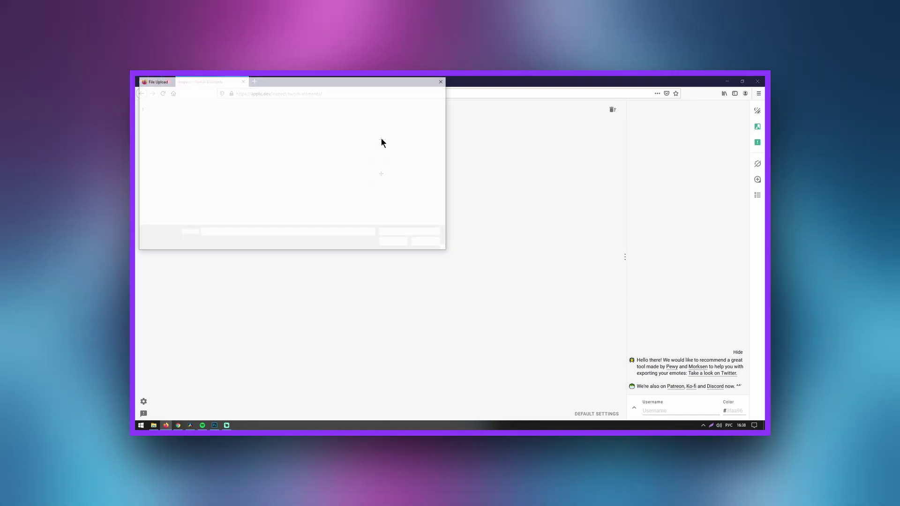
In the browser's Twitch Elements inspector, load the finished emote image from Pictures into the first row's large and small slots
{"action": "double_click", "coordinate": [311, 134]}
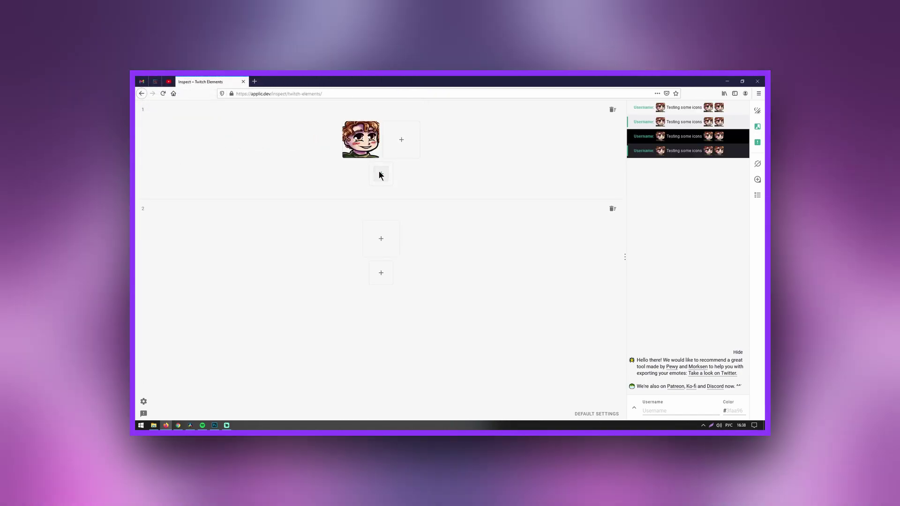
{"action": "left_click", "coordinate": [380, 173]}
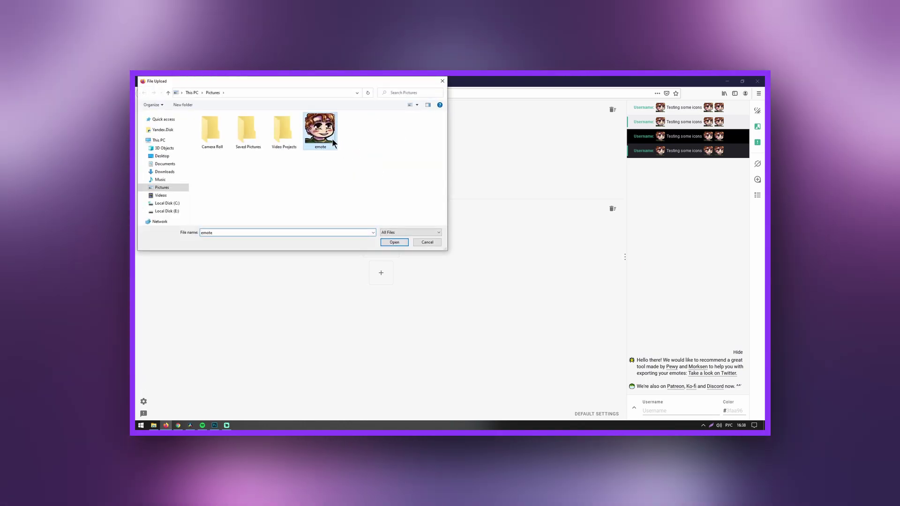
{"action": "double_click", "coordinate": [332, 139]}
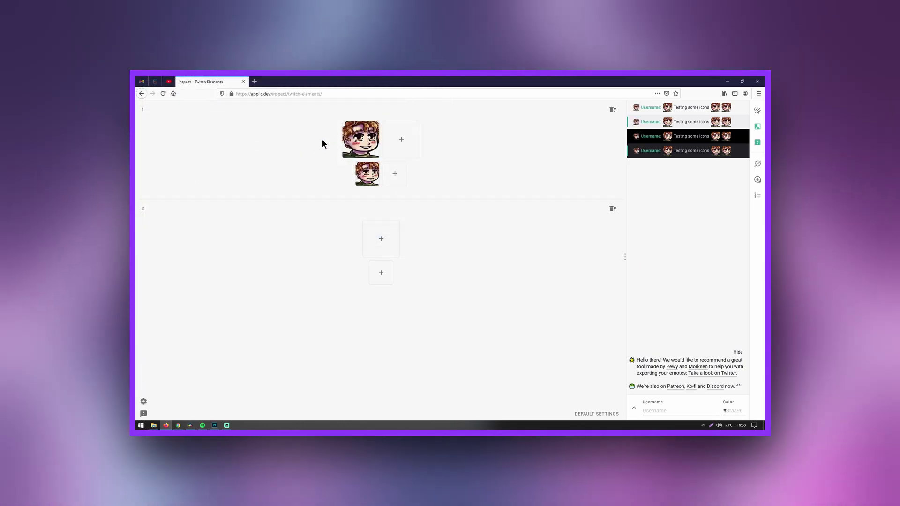